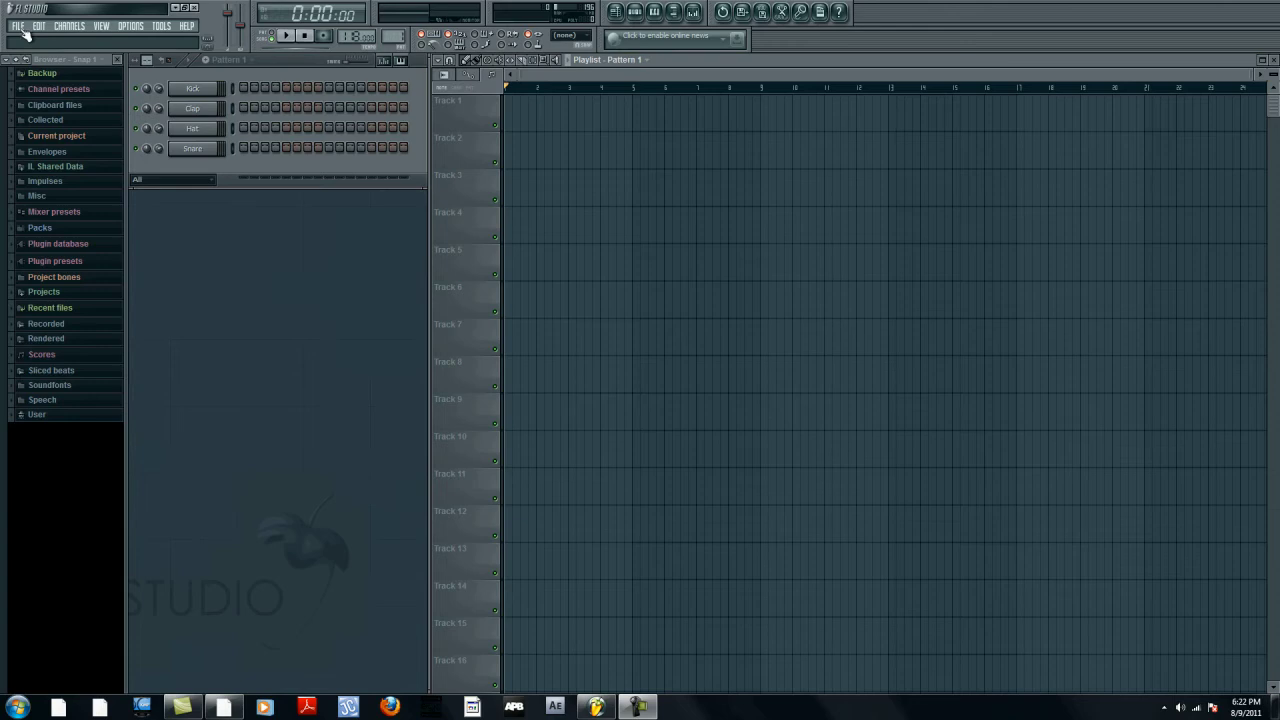
# Step: Start a new project from the Minimal > Basic template without saving untitled.flp
pyautogui.click(19, 26)
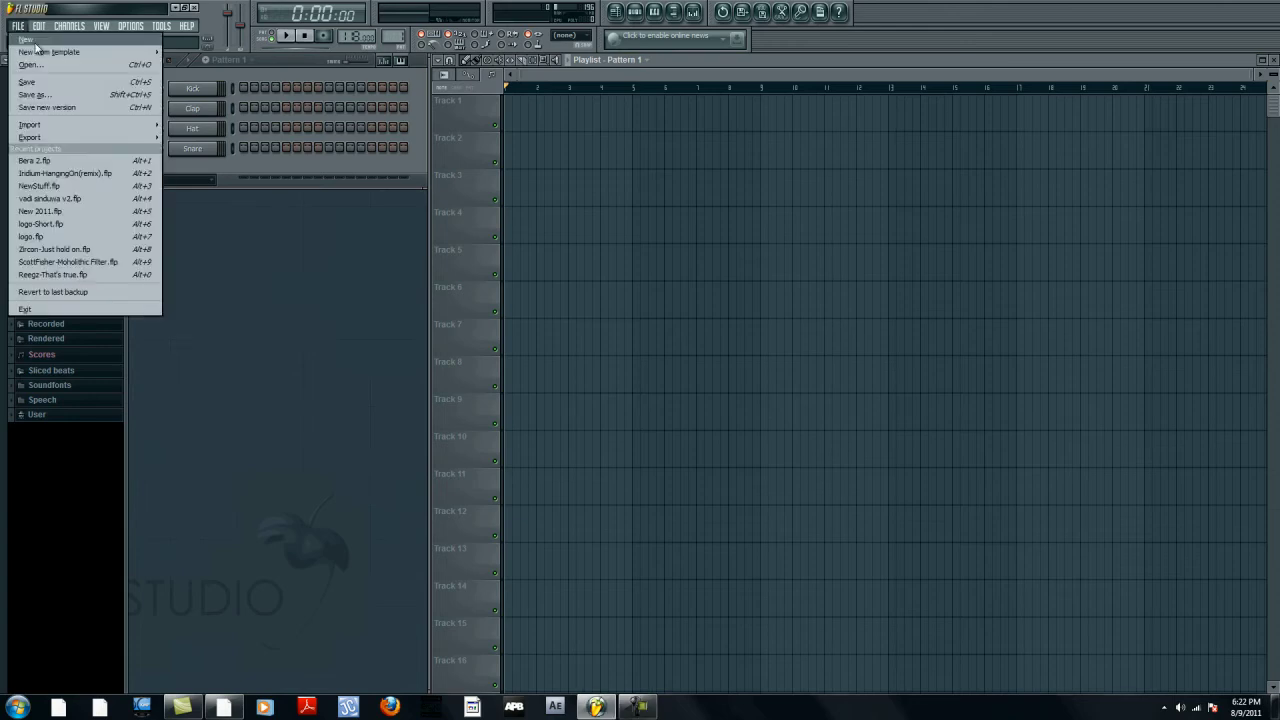
pyautogui.moveTo(45, 57)
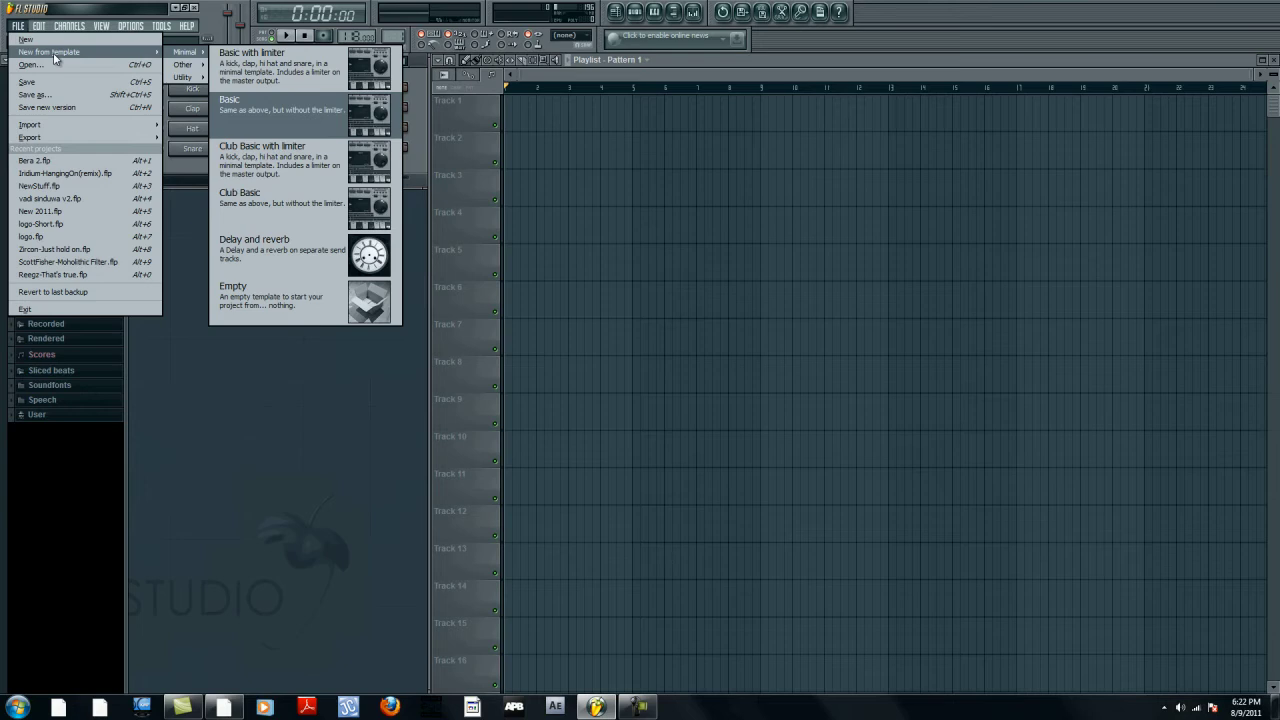
pyautogui.click(263, 111)
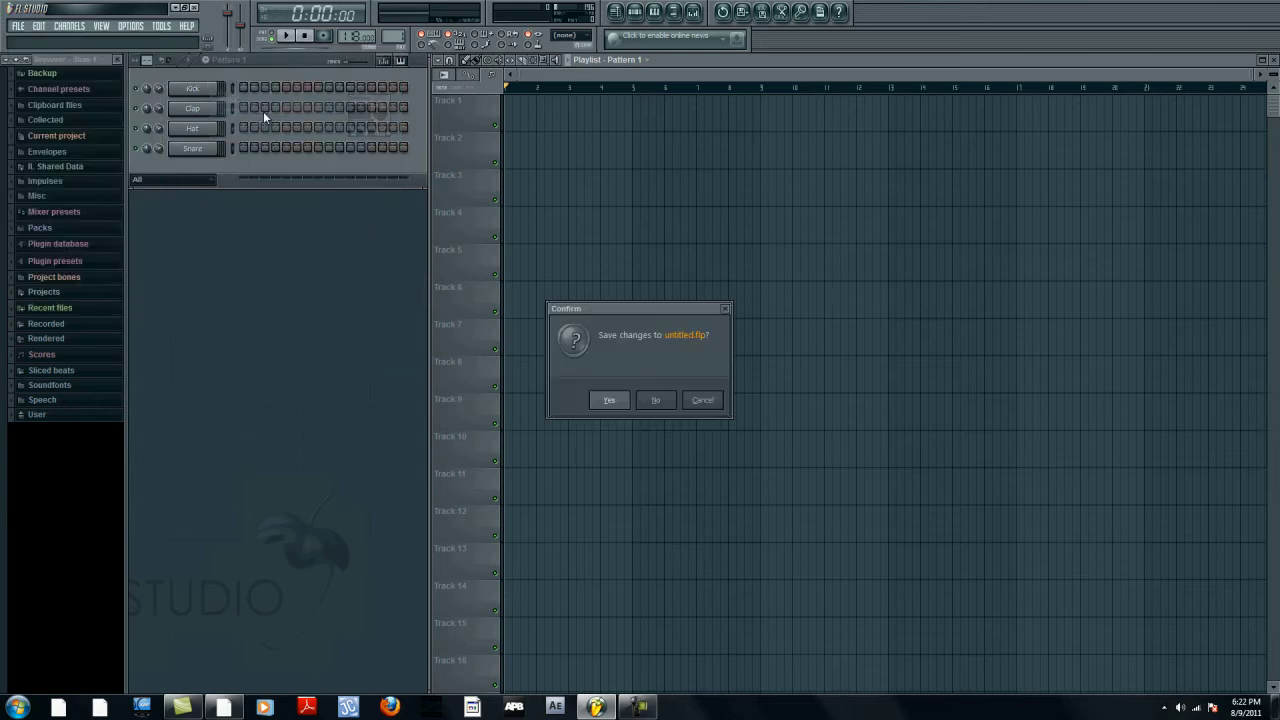
pyautogui.click(659, 401)
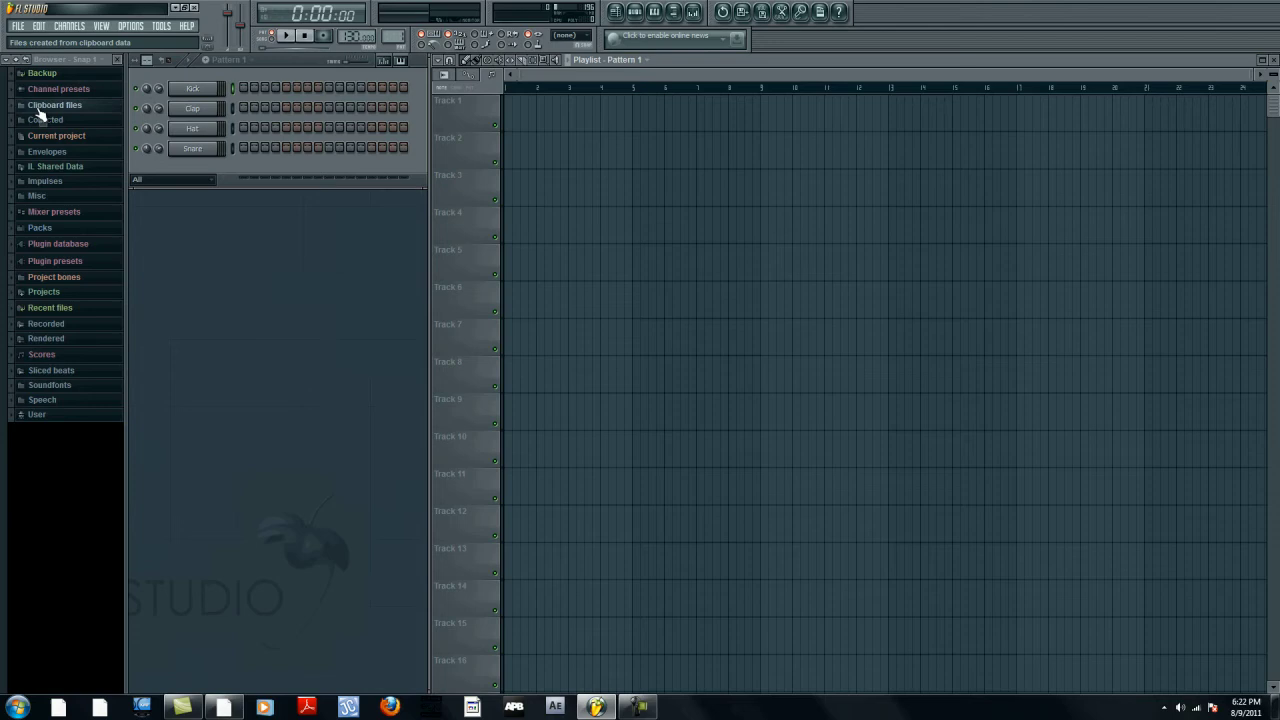
# Step: Expand Packs > Drum Kit 01 in the browser and preview FLS_Snare 01b
pyautogui.click(39, 229)
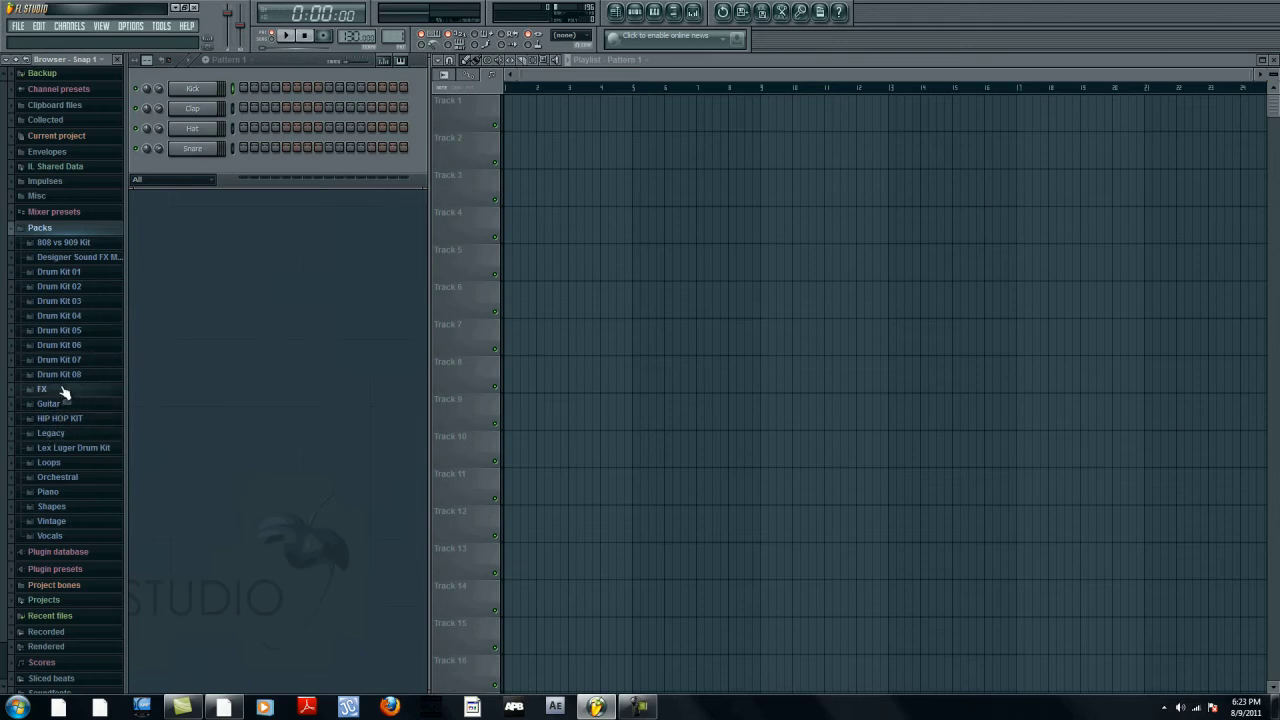
pyautogui.click(76, 272)
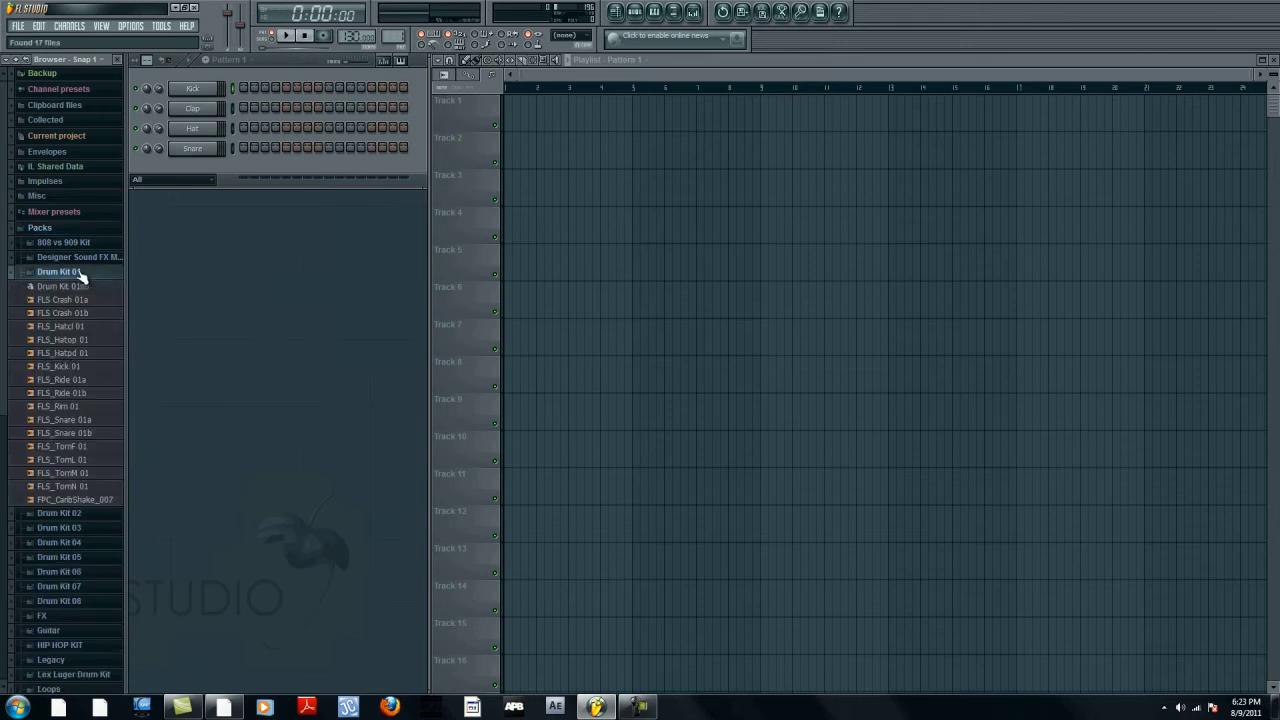
pyautogui.moveTo(74, 380); pyautogui.dragTo(78, 368)
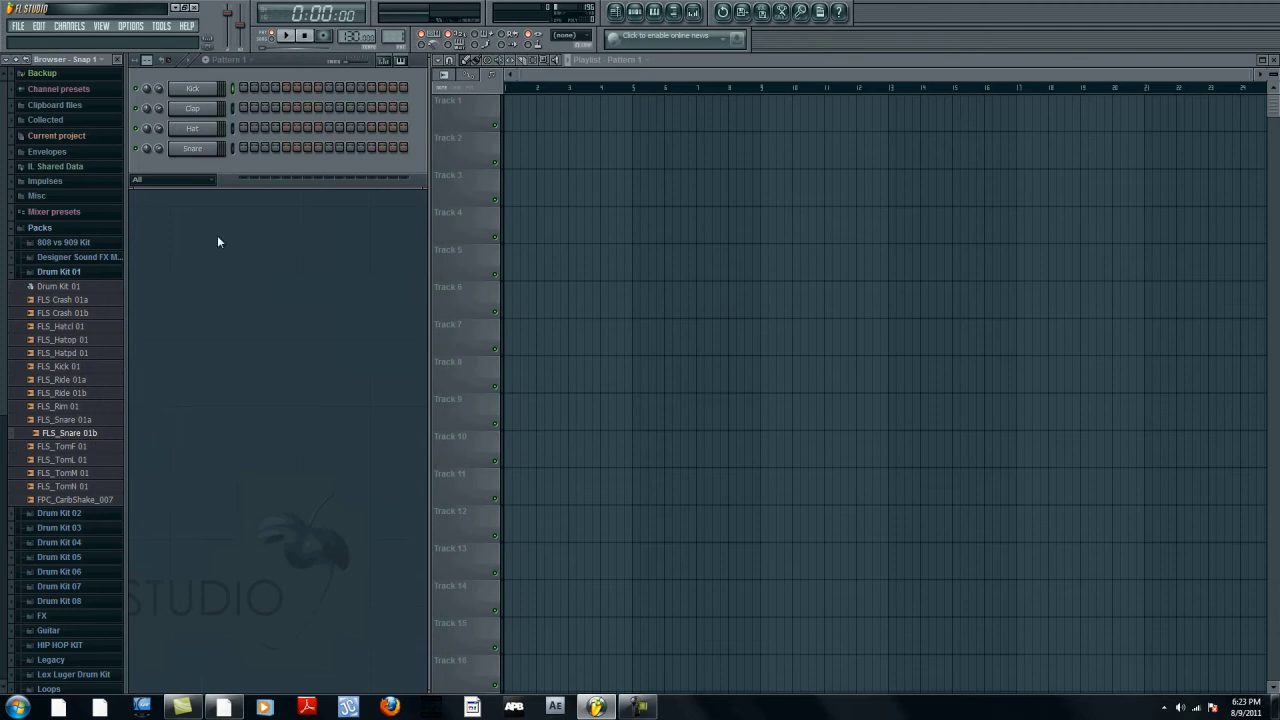
# Step: Load FLS_Snare 01b into the Snare channel, auditioning the sound before and after
pyautogui.click(97, 432)
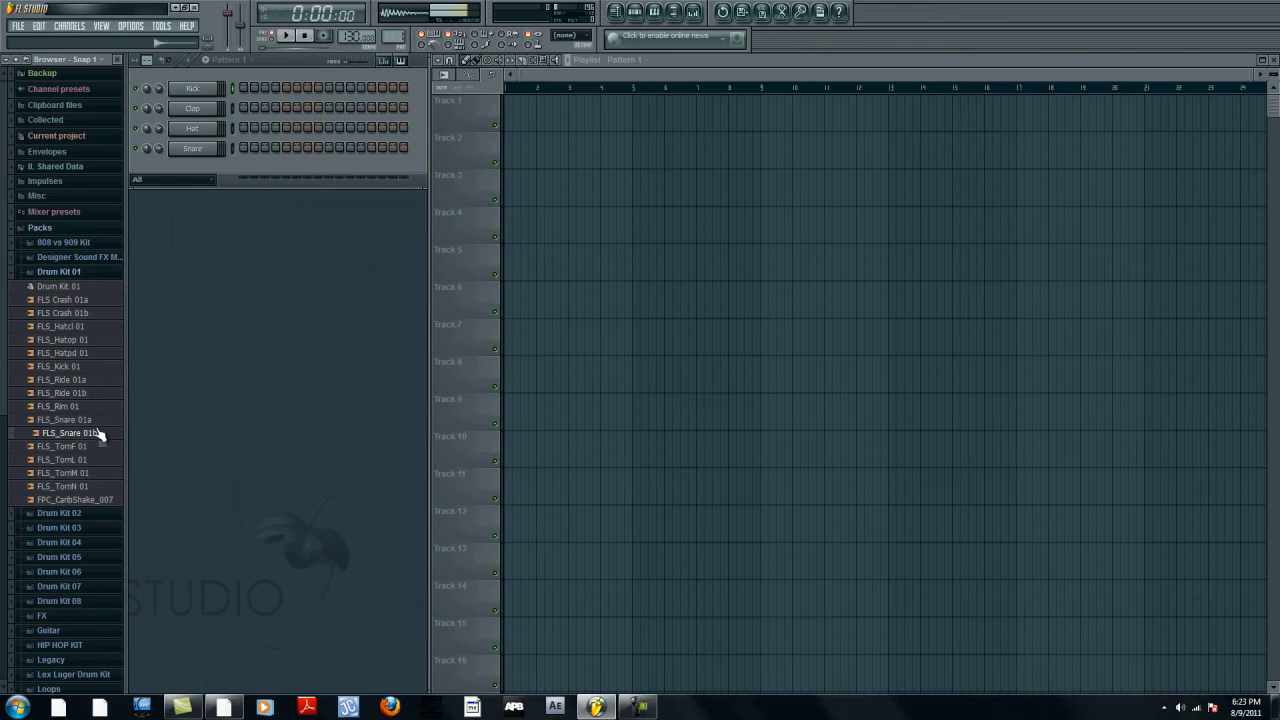
pyautogui.click(210, 150)
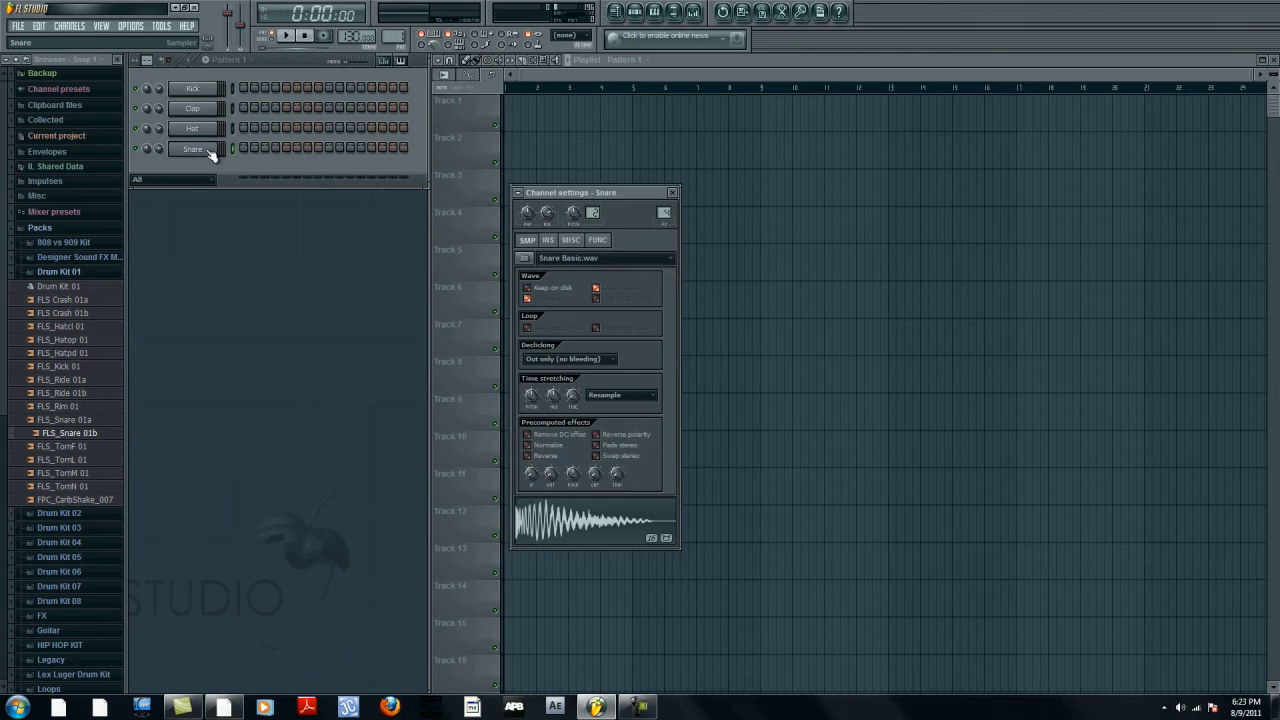
pyautogui.click(210, 152)
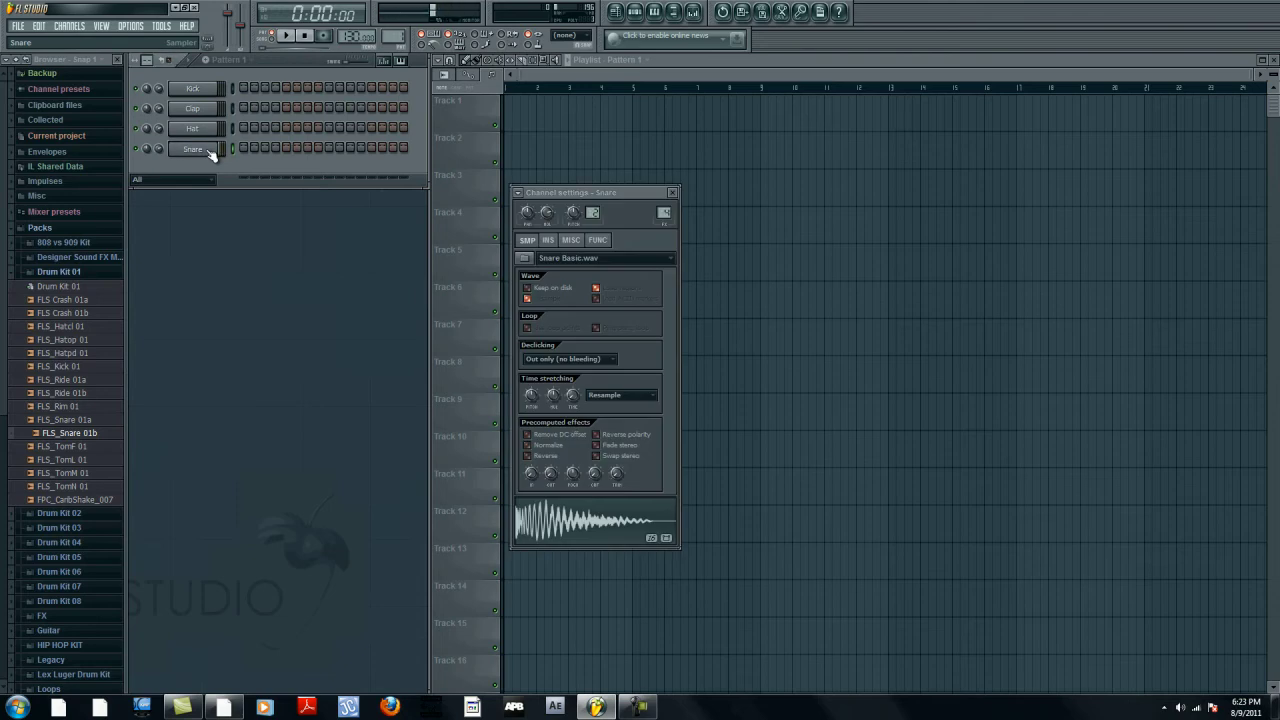
pyautogui.click(210, 152)
pyautogui.click(207, 151)
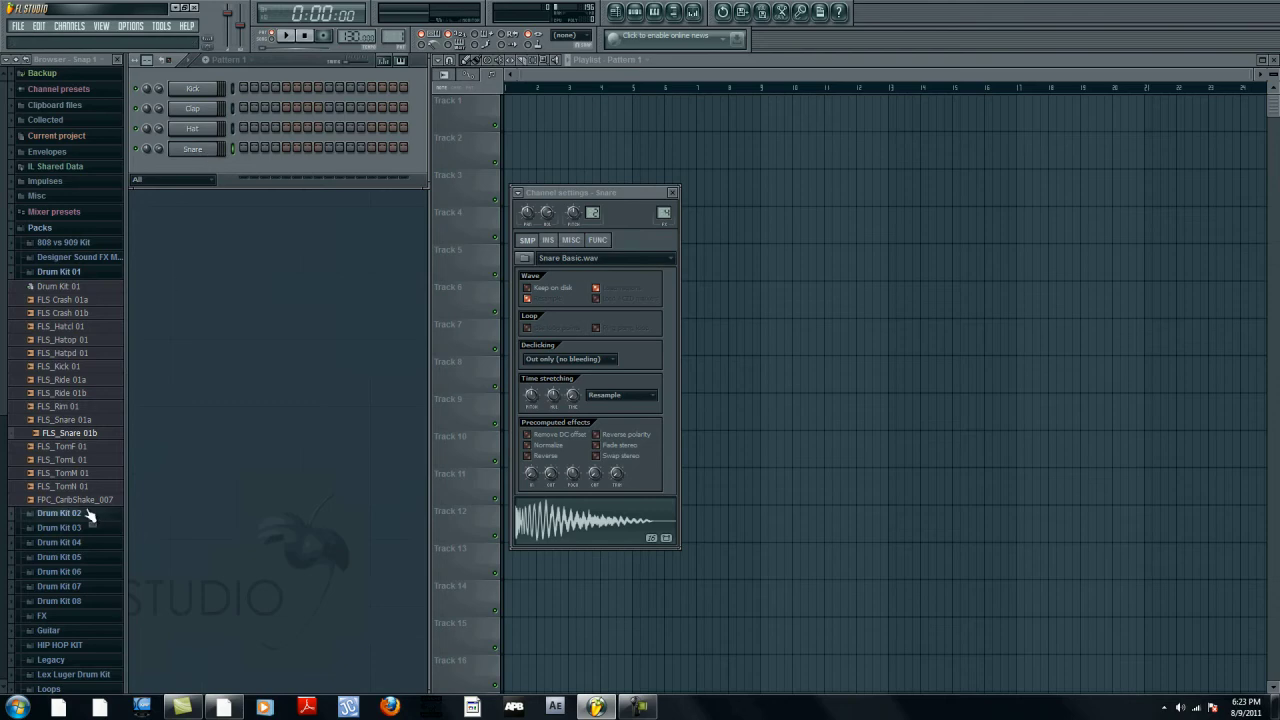
pyautogui.rightClick(97, 440)
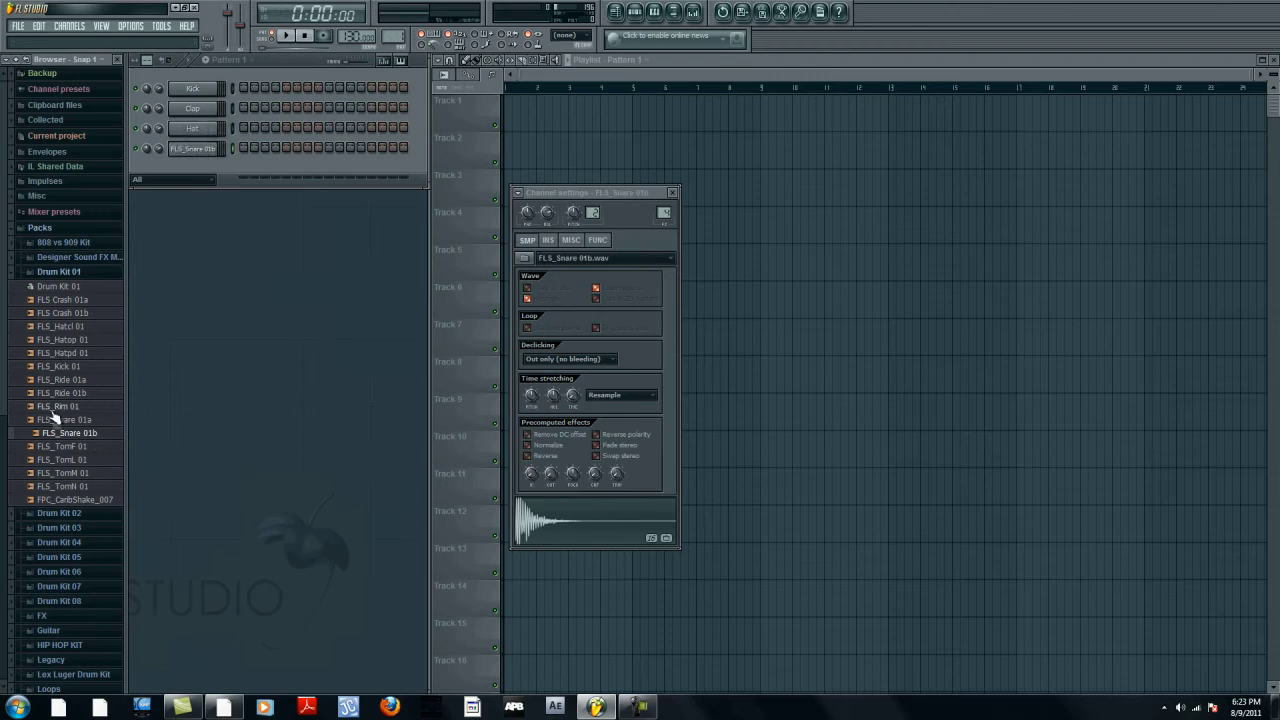
pyautogui.click(208, 152)
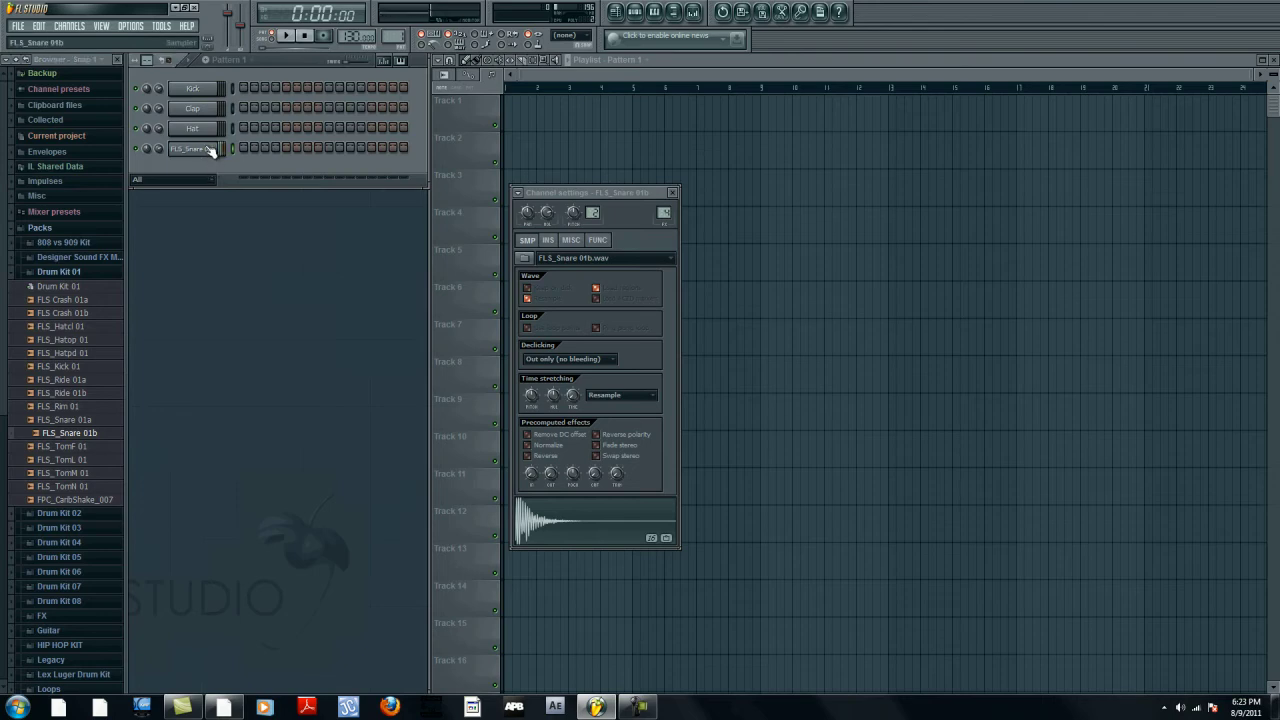
# Step: Close the channel settings and audition the Kick and FLS_Snare 01b channels
pyautogui.click(206, 150)
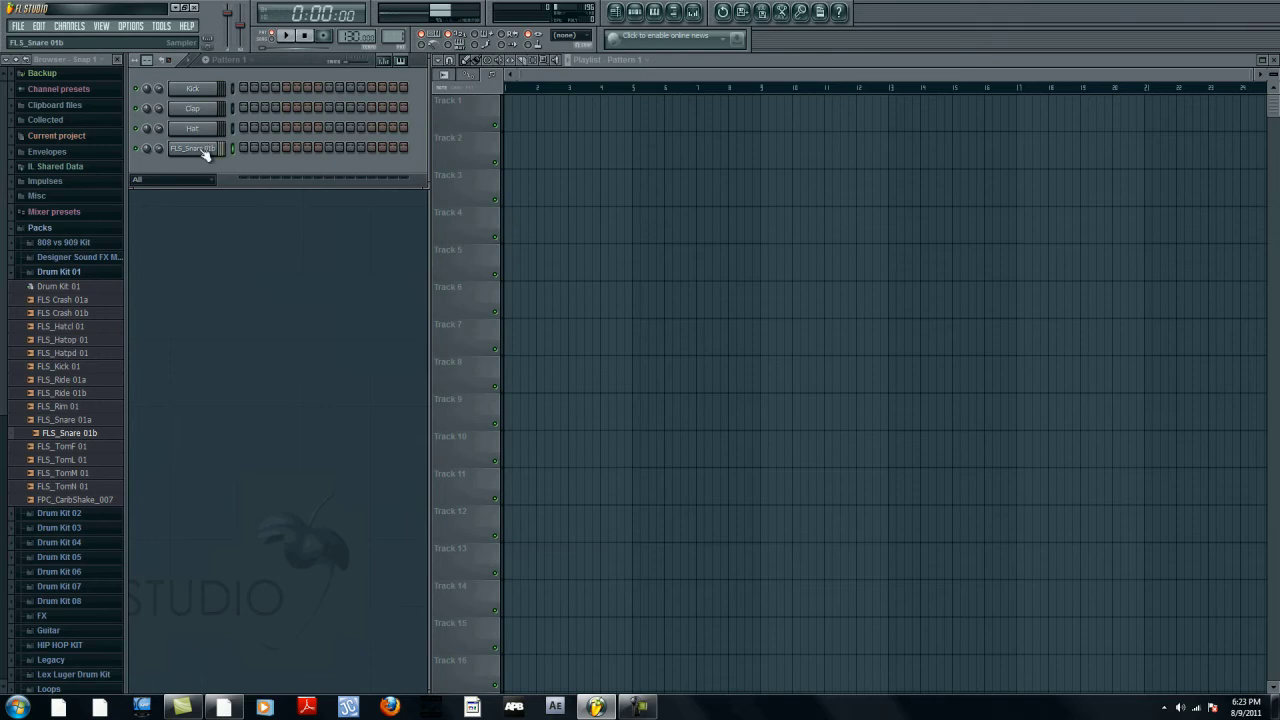
pyautogui.click(207, 91)
pyautogui.click(205, 110)
pyautogui.click(205, 130)
# Step: Set the project tempo to 100 BPM from the tempo presets
pyautogui.click(561, 73)
pyautogui.moveTo(607, 76); pyautogui.dragTo(558, 78)
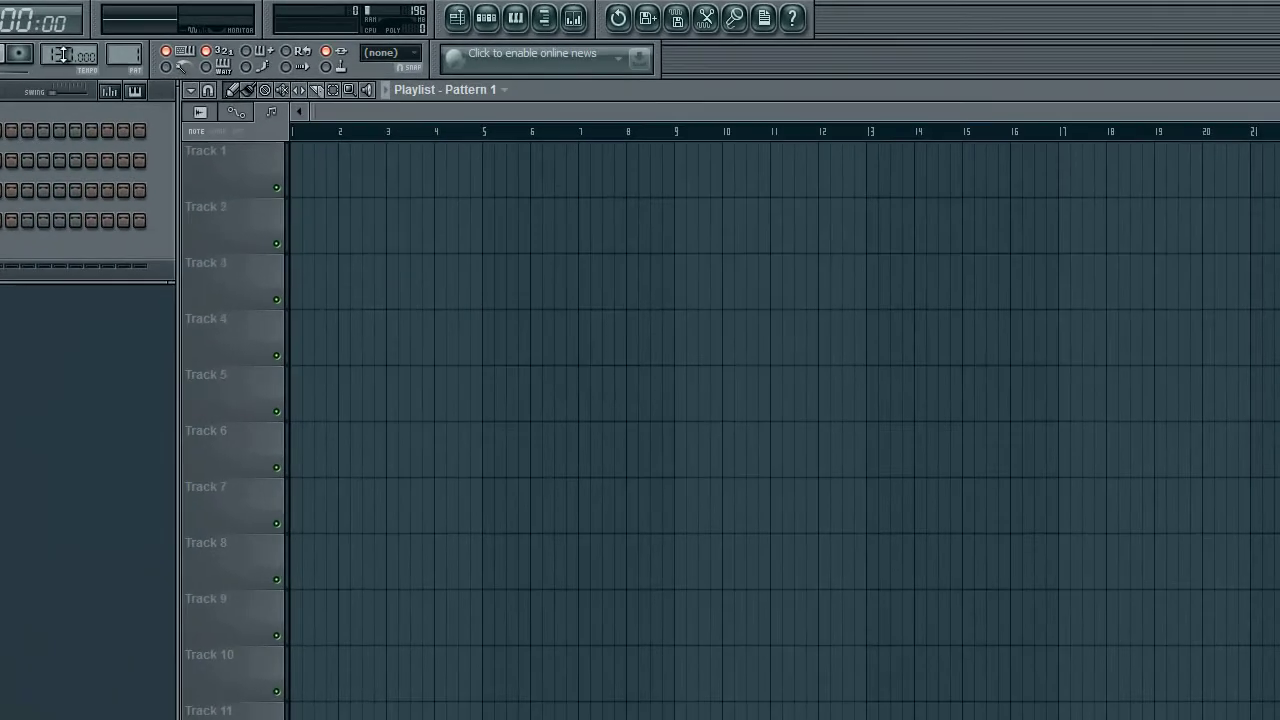
pyautogui.rightClick(62, 54)
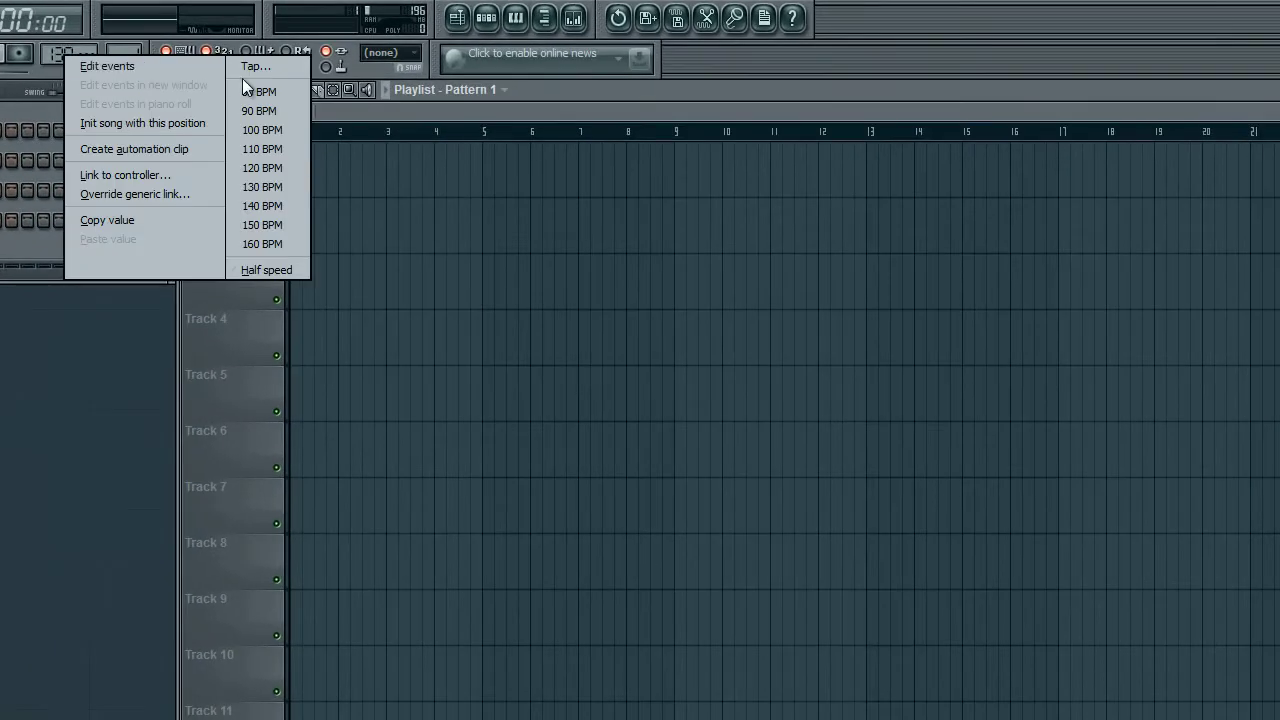
pyautogui.click(264, 131)
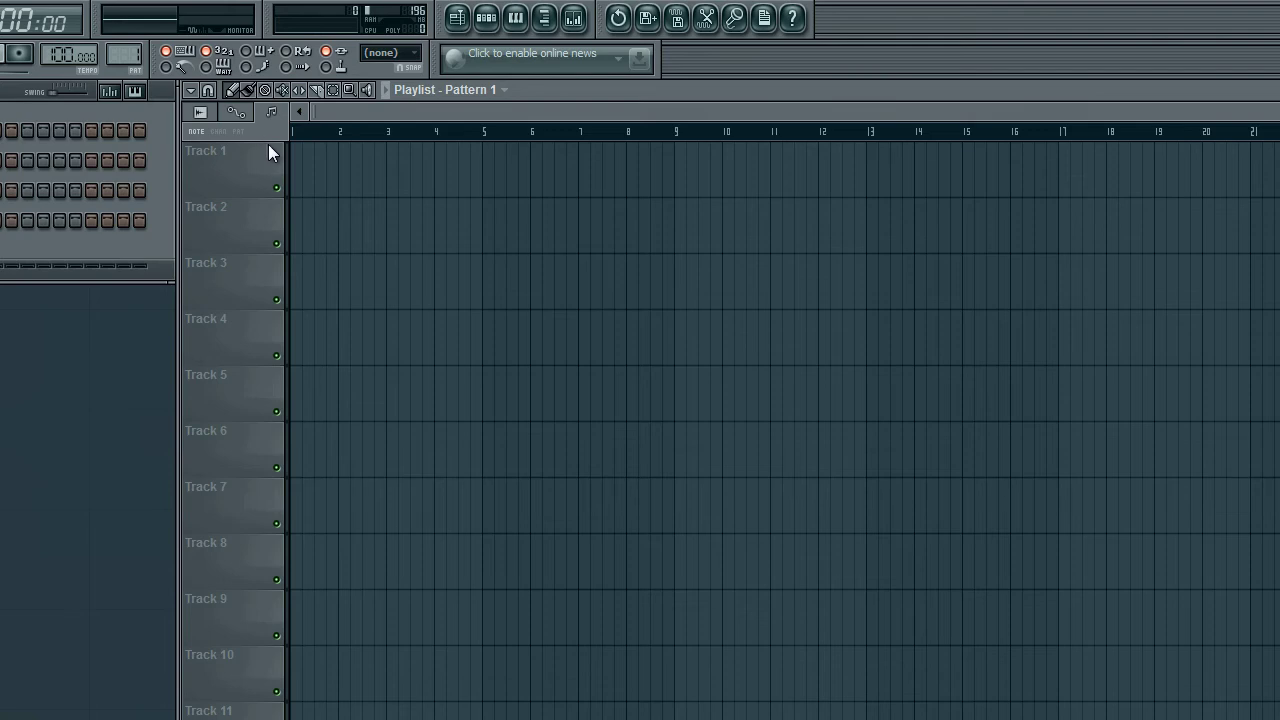
# Step: Tap out a tempo of 134 BPM with the Tap tool and accept it
pyautogui.rightClick(64, 55)
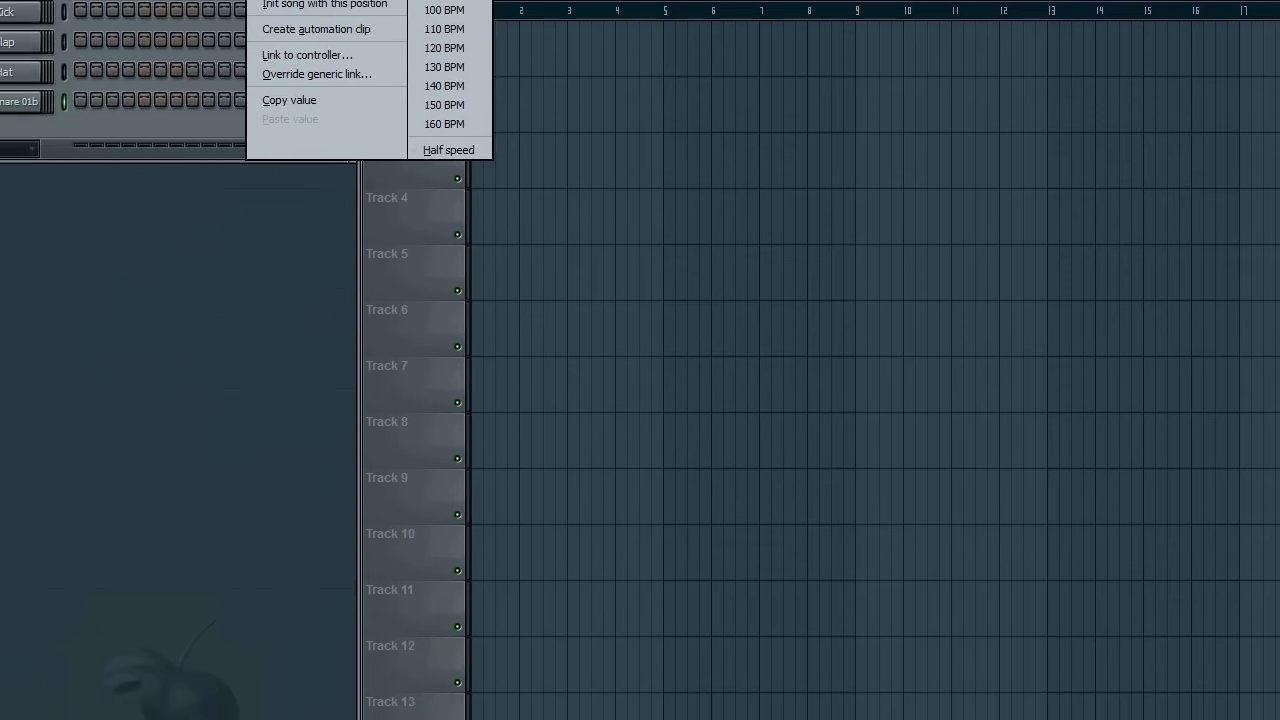
pyautogui.click(256, 67)
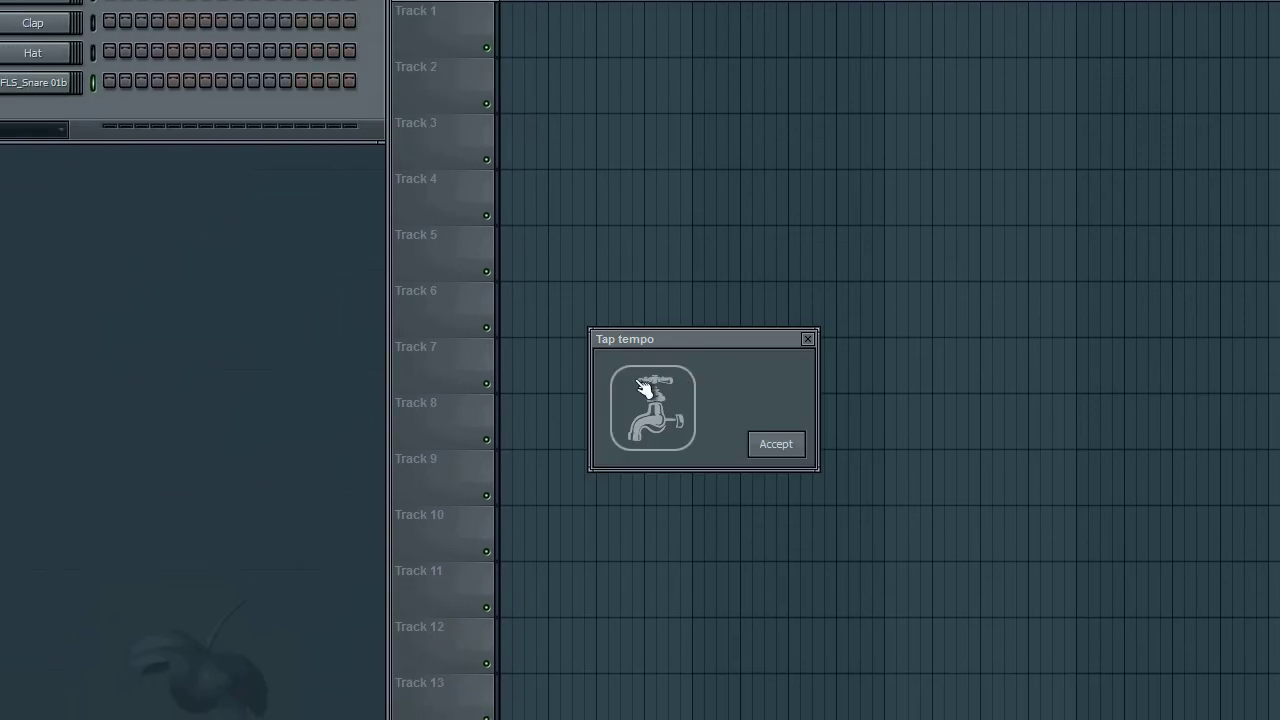
pyautogui.moveTo(729, 343); pyautogui.dragTo(601, 341)
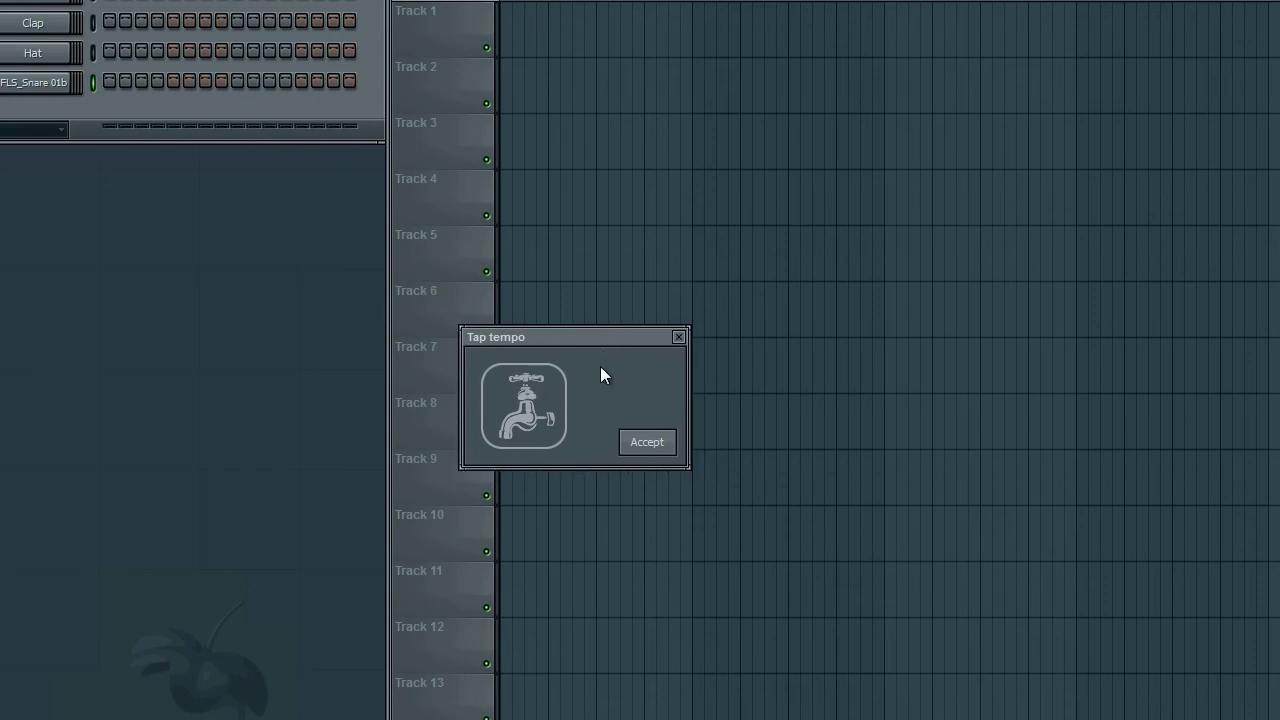
pyautogui.click(550, 410)
pyautogui.click(550, 410)
pyautogui.click(550, 410)
pyautogui.click(550, 410)
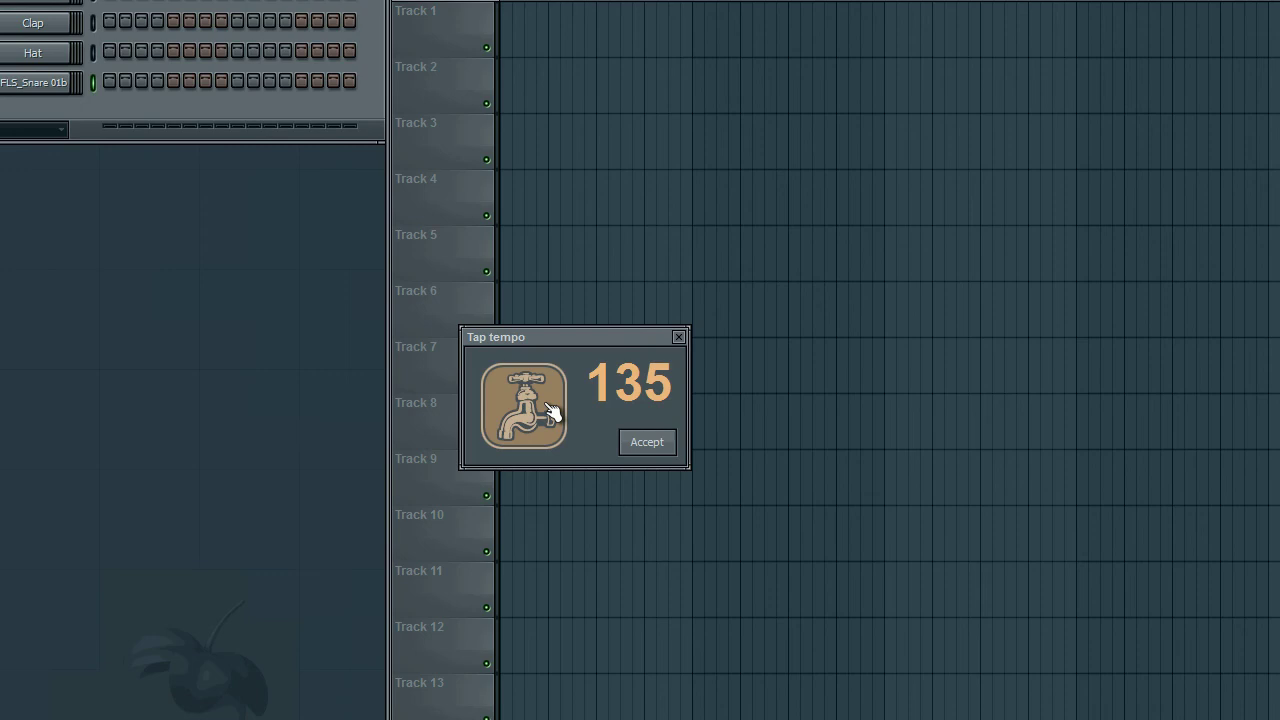
pyautogui.click(550, 410)
pyautogui.click(550, 410)
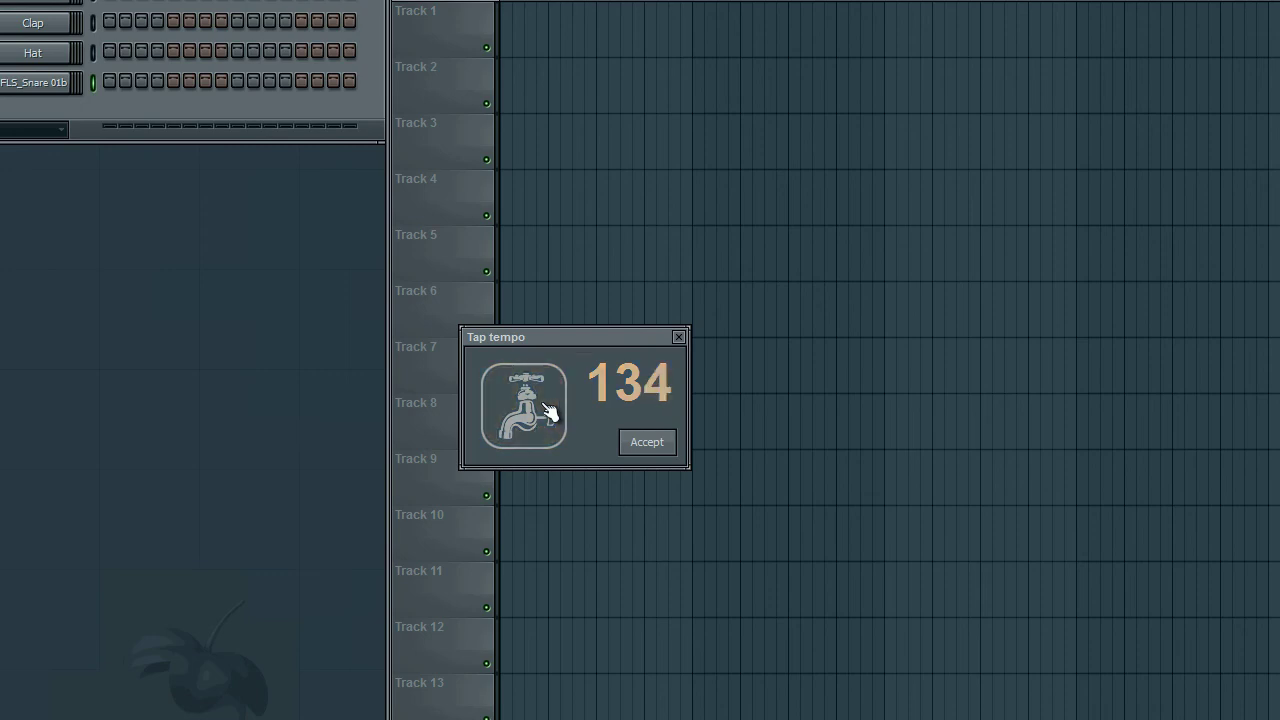
pyautogui.moveTo(571, 344); pyautogui.dragTo(270, 369)
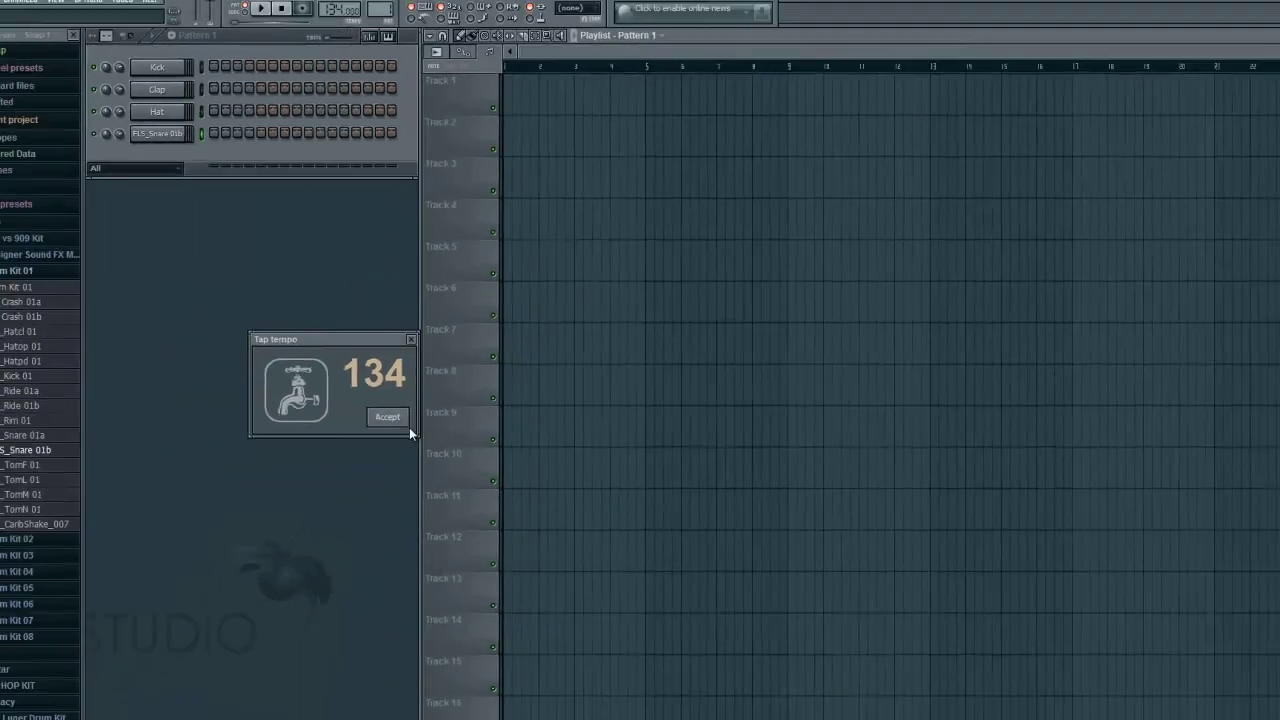
pyautogui.click(348, 468)
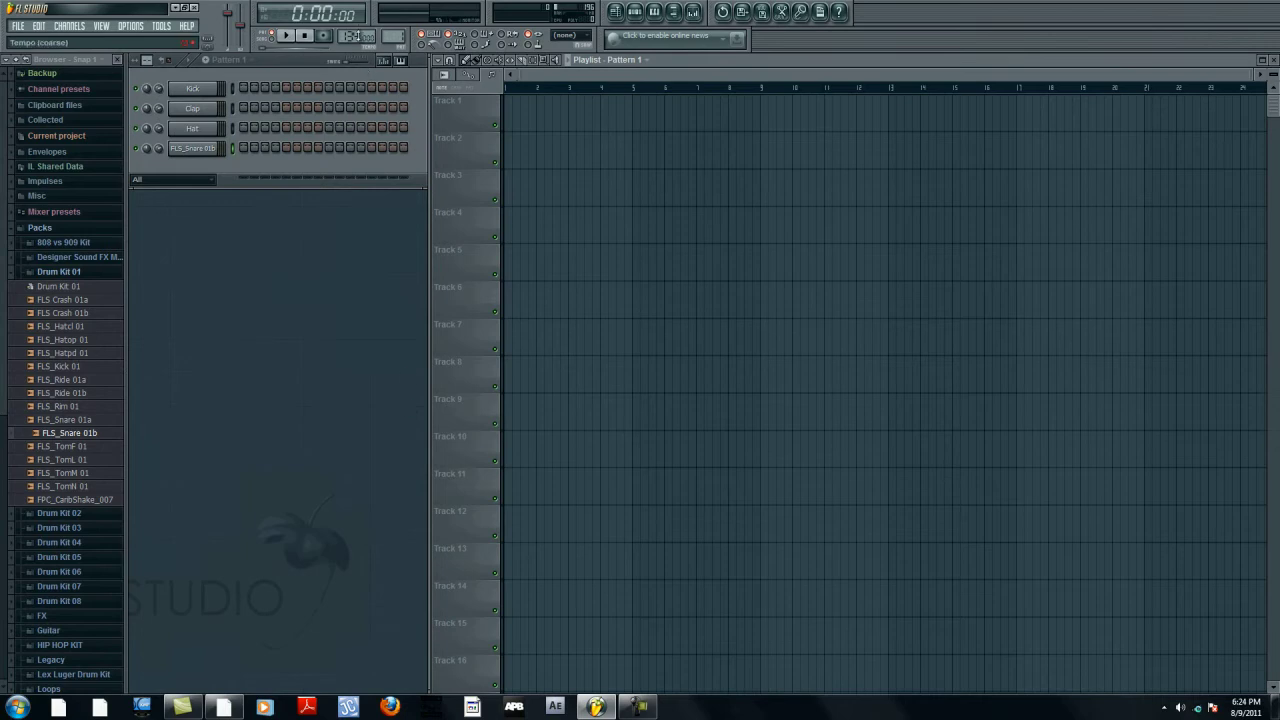
# Step: Check the applied tempo, then reset it to 120 BPM from the presets
pyautogui.click(357, 37)
pyautogui.rightClick(357, 37)
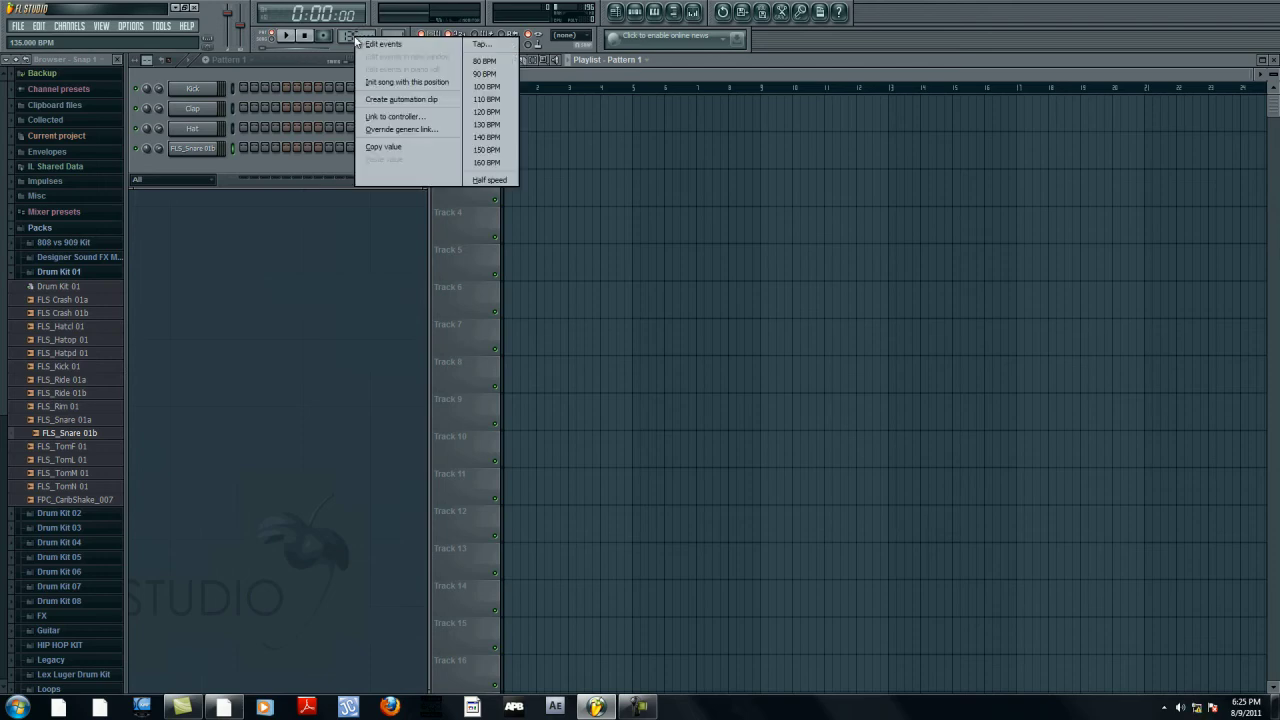
pyautogui.click(487, 112)
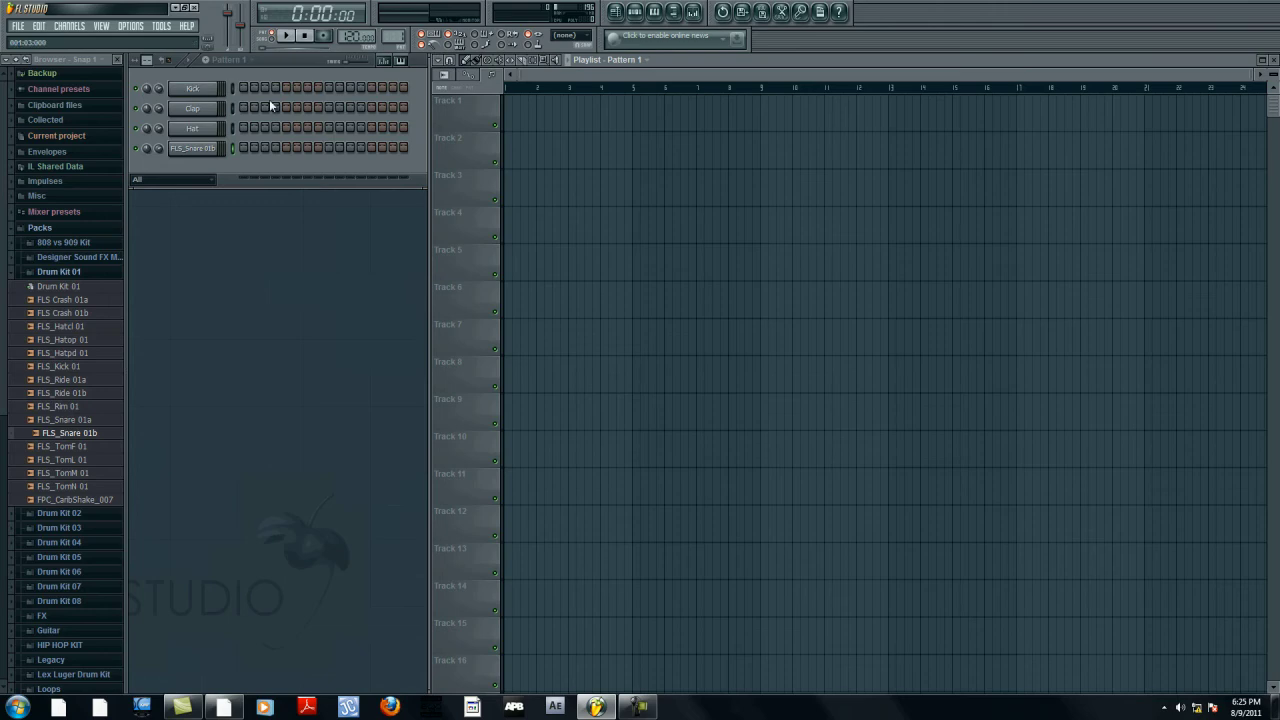
# Step: Program Kick on steps 1, 9, 13, Clap on 5, 13, and Hat on 3, 7, 11, 15
pyautogui.click(242, 88)
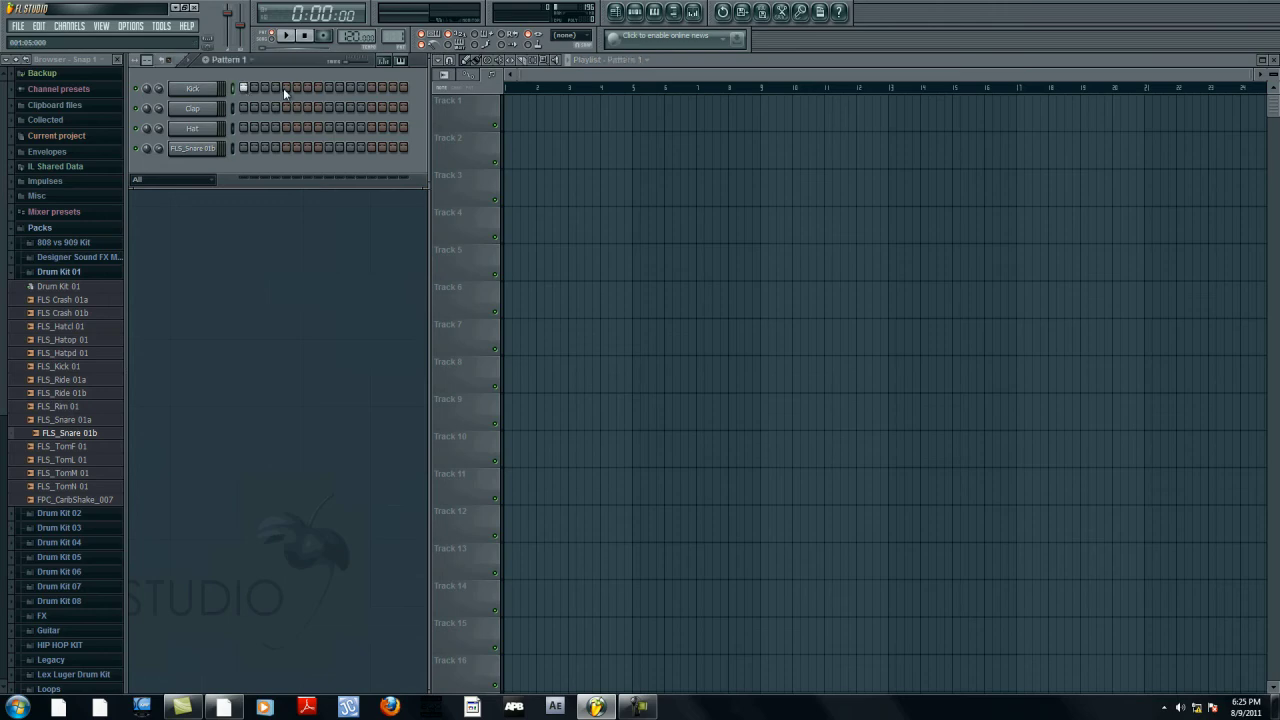
pyautogui.click(330, 89)
pyautogui.click(371, 89)
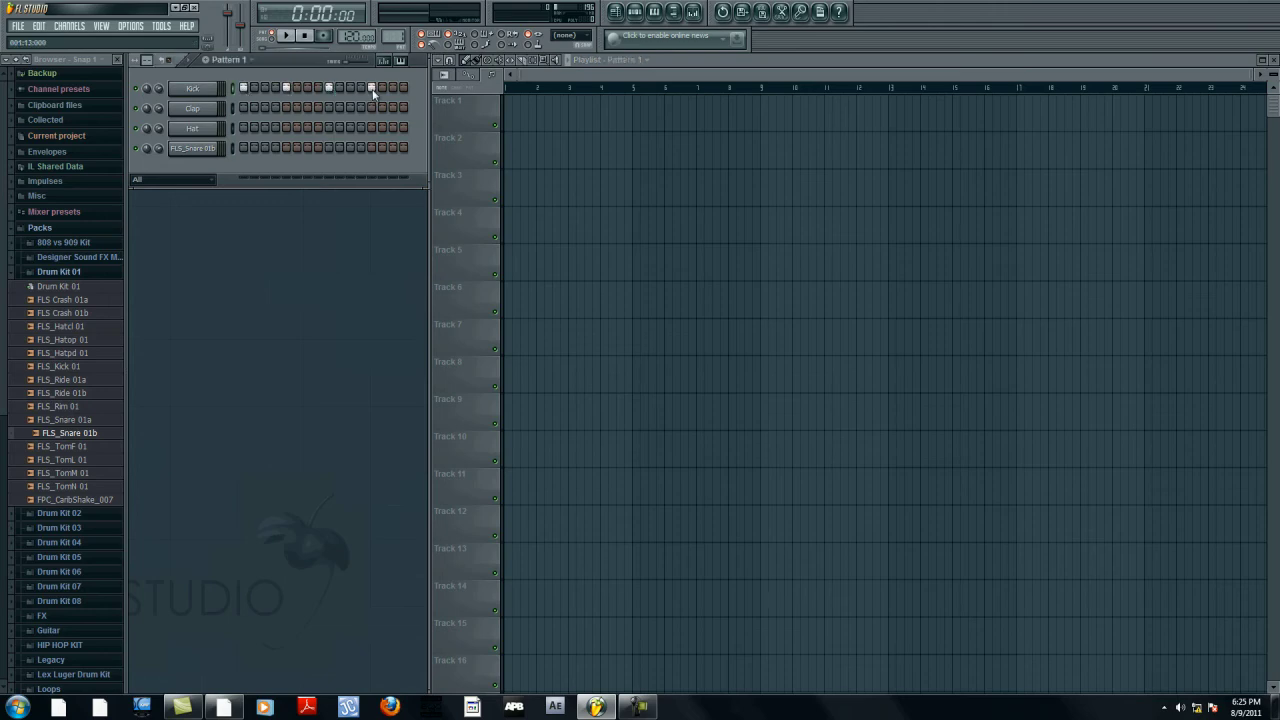
pyautogui.click(287, 107)
pyautogui.click(371, 107)
pyautogui.click(266, 130)
pyautogui.click(306, 130)
pyautogui.click(350, 130)
pyautogui.click(392, 130)
# Step: Play the beat, switch the metronome sound to Tick then Beep, and stop playback
pyautogui.click(289, 37)
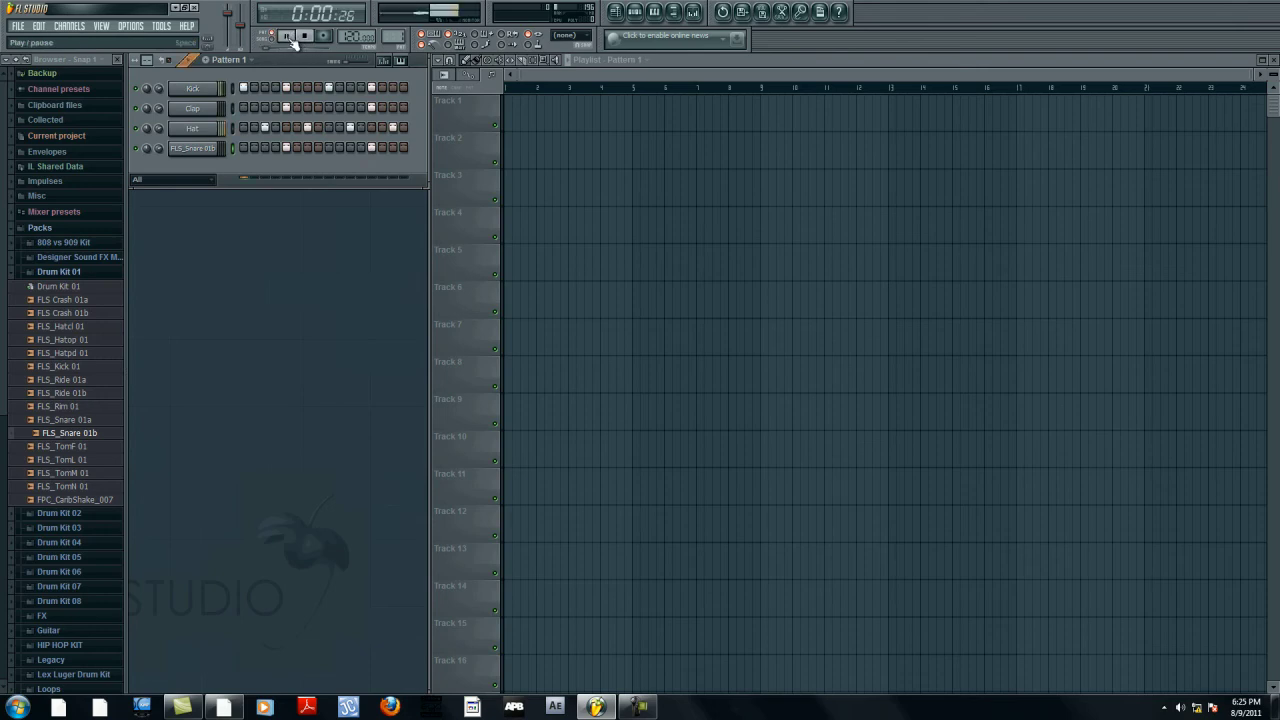
pyautogui.rightClick(423, 45)
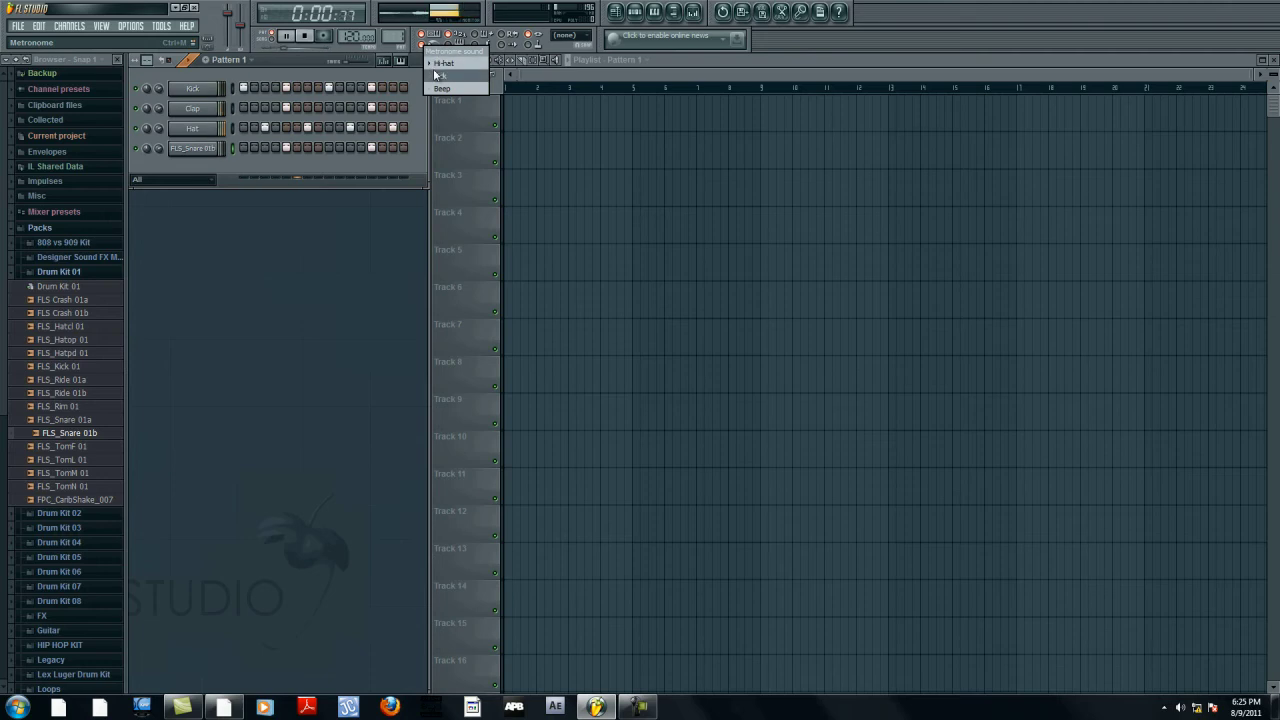
pyautogui.click(441, 76)
pyautogui.rightClick(428, 46)
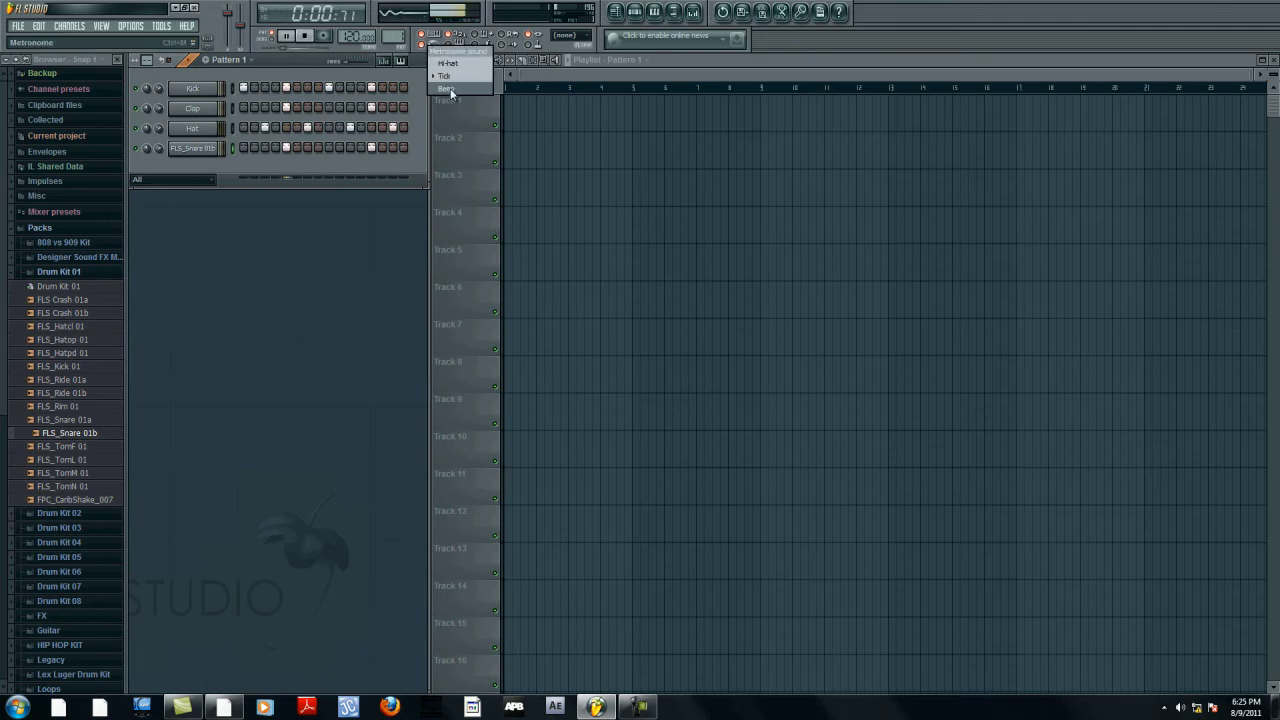
pyautogui.click(448, 88)
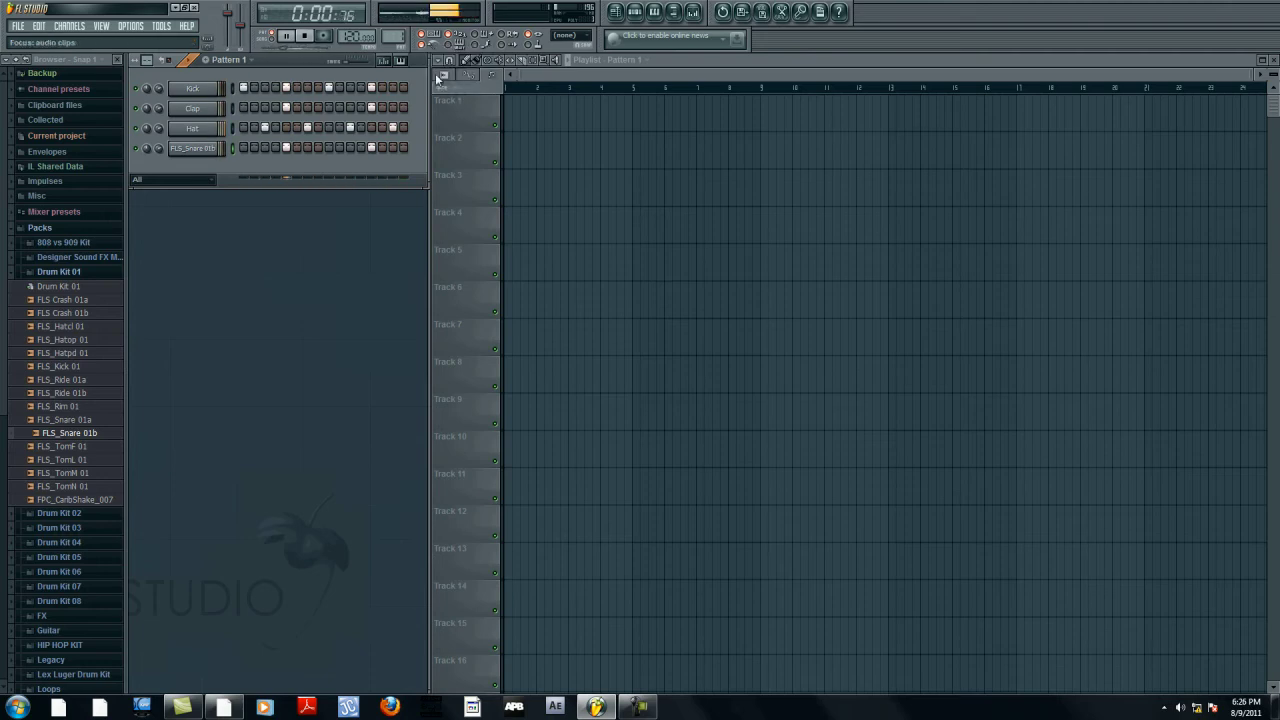
pyautogui.rightClick(426, 46)
pyautogui.click(445, 66)
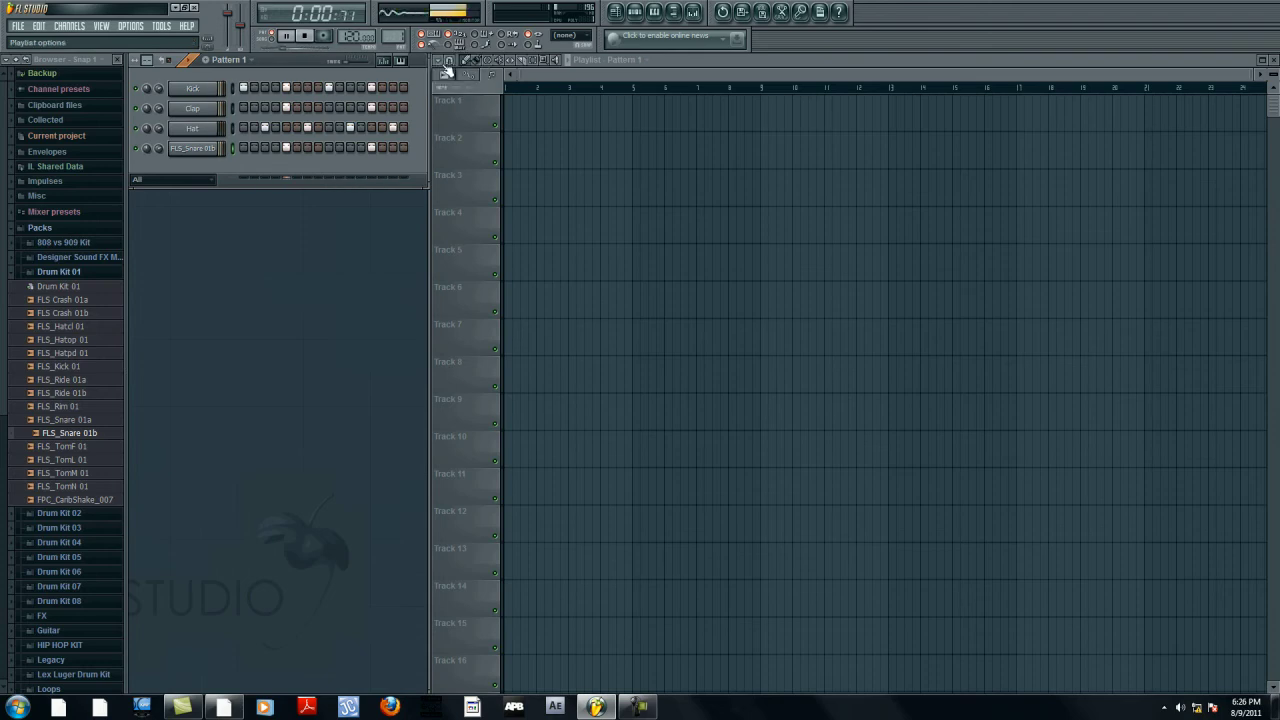
pyautogui.click(304, 35)
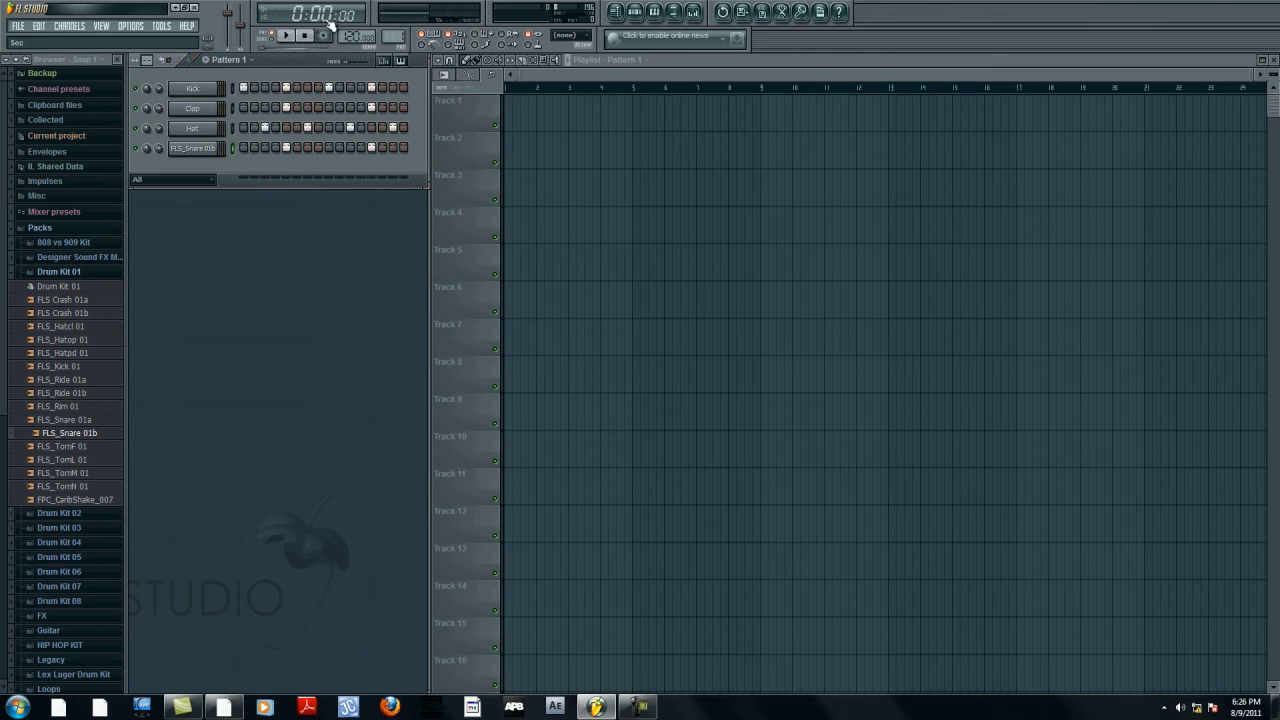
# Step: Toggle the Playlist window off and on several times
pyautogui.click(672, 80)
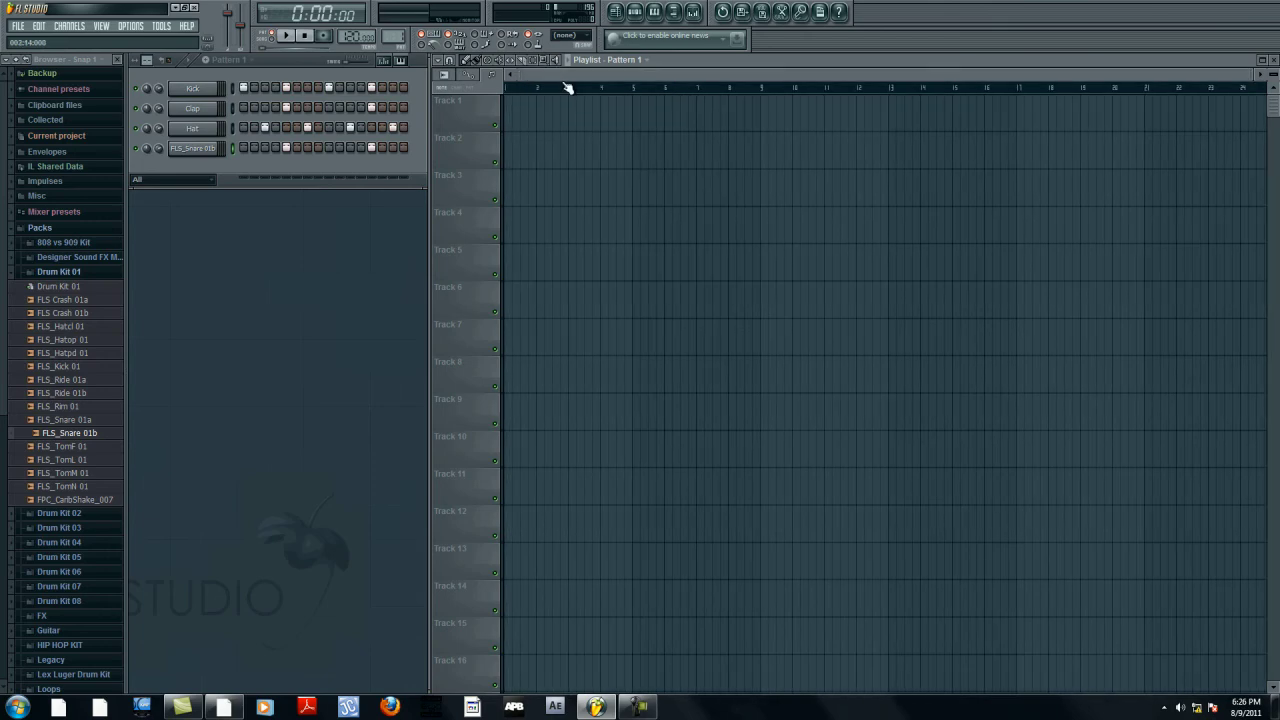
pyautogui.click(616, 12)
pyautogui.click(616, 12)
pyautogui.click(616, 12)
pyautogui.click(616, 12)
pyautogui.click(616, 12)
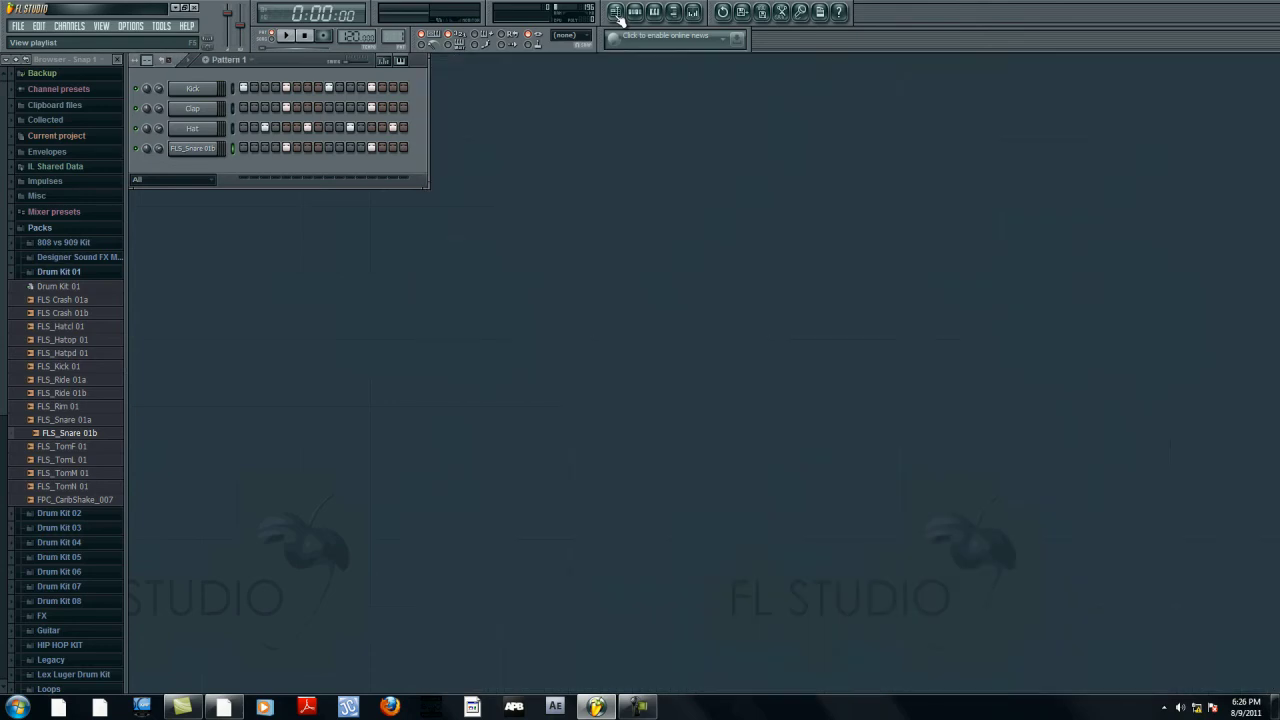
pyautogui.click(616, 12)
pyautogui.click(616, 12)
pyautogui.click(616, 12)
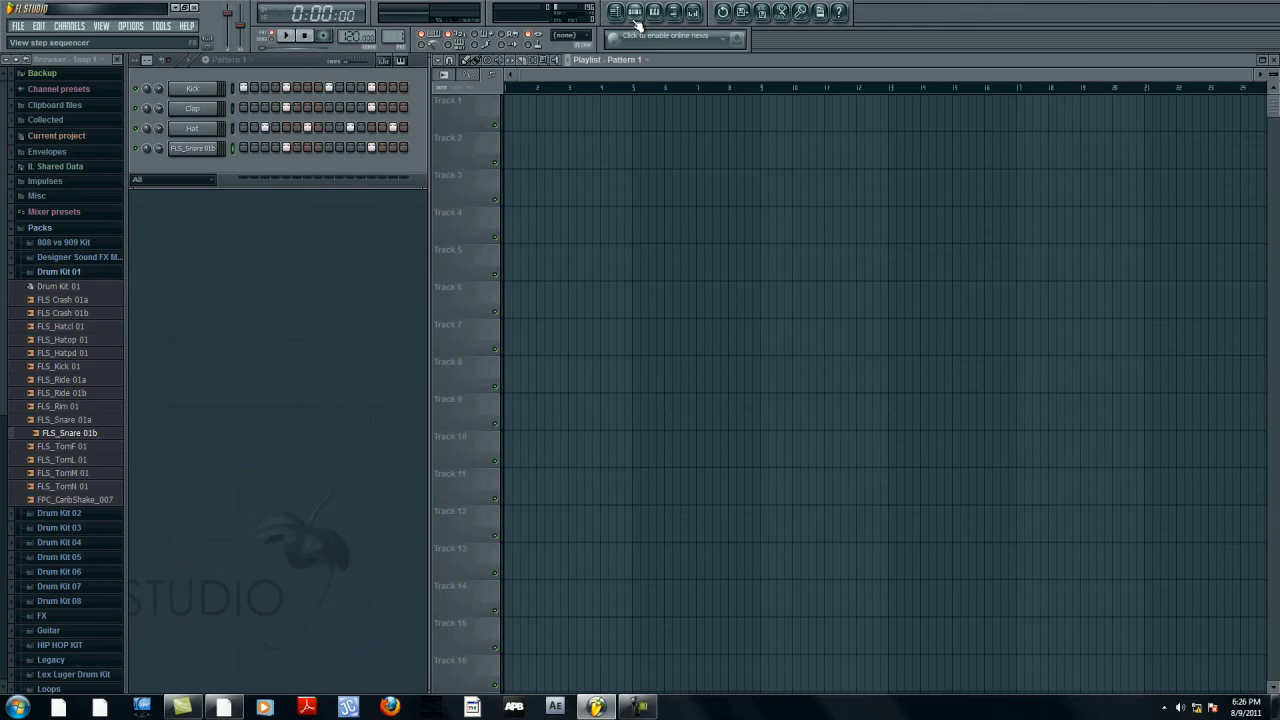
# Step: Toggle the Step Sequencer off and on several times, leaving it shown
pyautogui.click(635, 18)
pyautogui.click(635, 18)
pyautogui.click(635, 18)
pyautogui.click(635, 18)
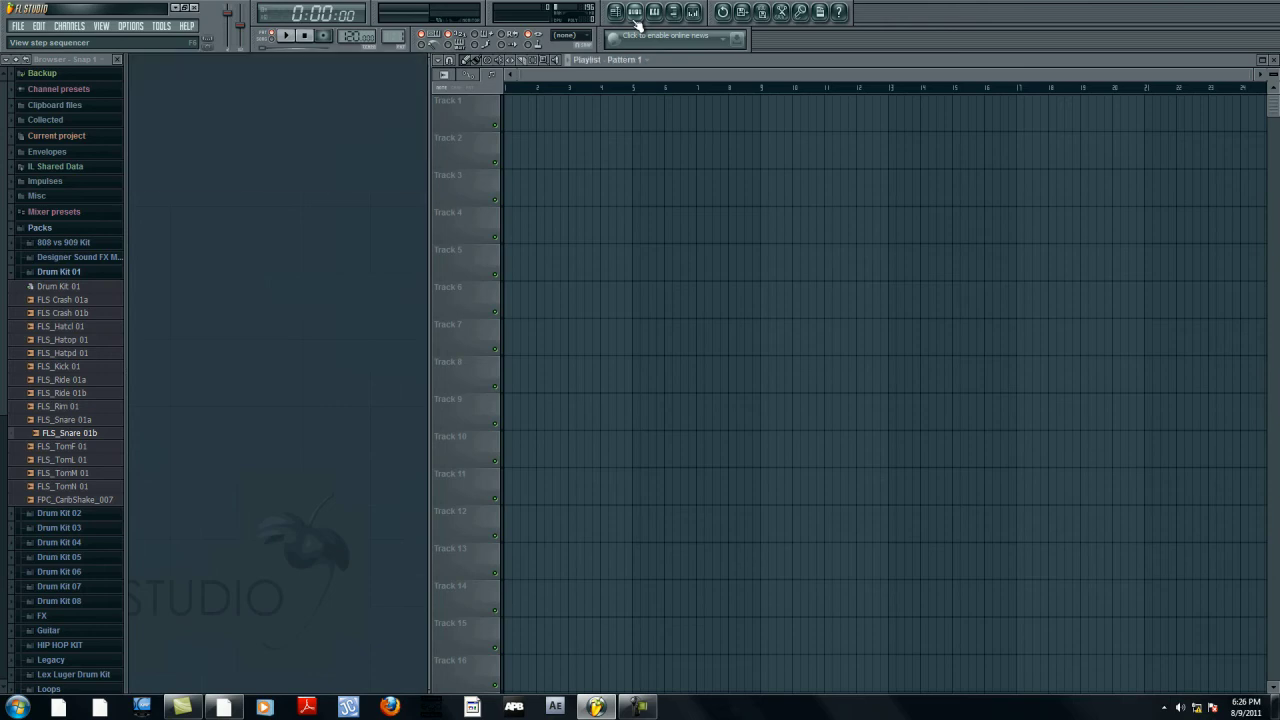
pyautogui.click(635, 18)
pyautogui.click(635, 18)
pyautogui.click(638, 18)
# Step: Toggle the Piano Roll on and off several times, leaving it closed
pyautogui.click(655, 16)
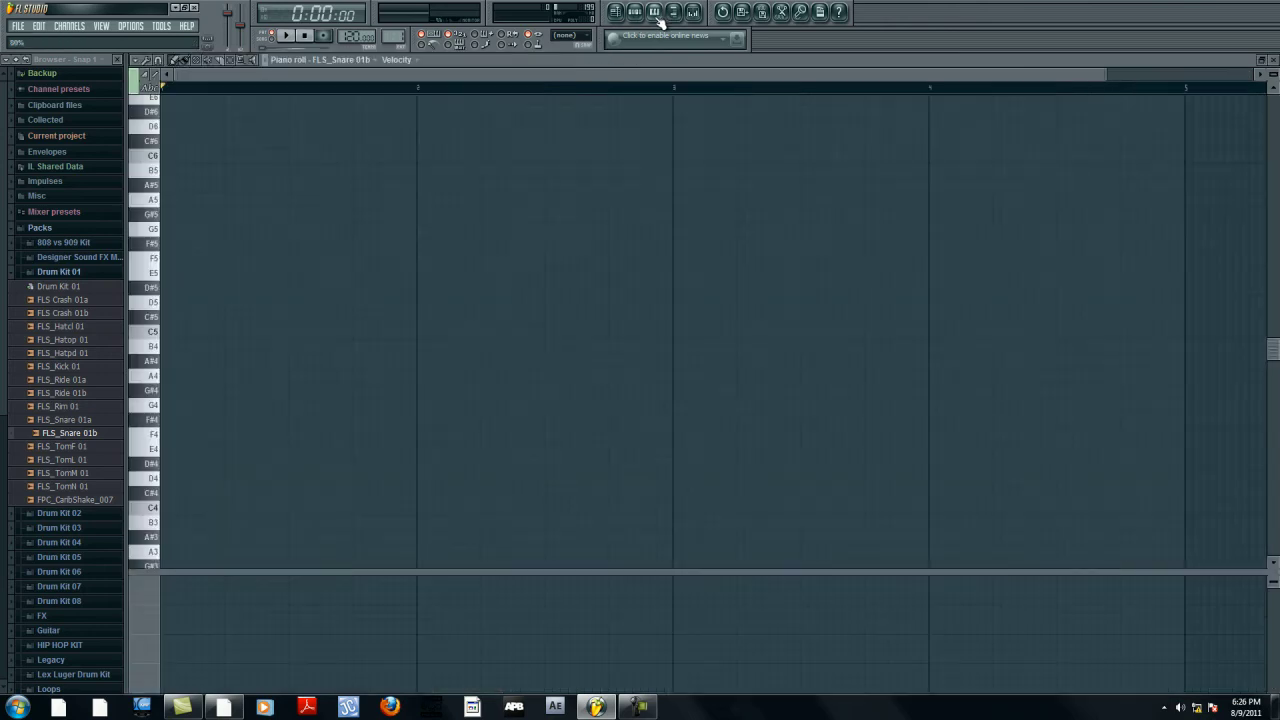
pyautogui.click(656, 17)
pyautogui.click(655, 14)
pyautogui.click(655, 14)
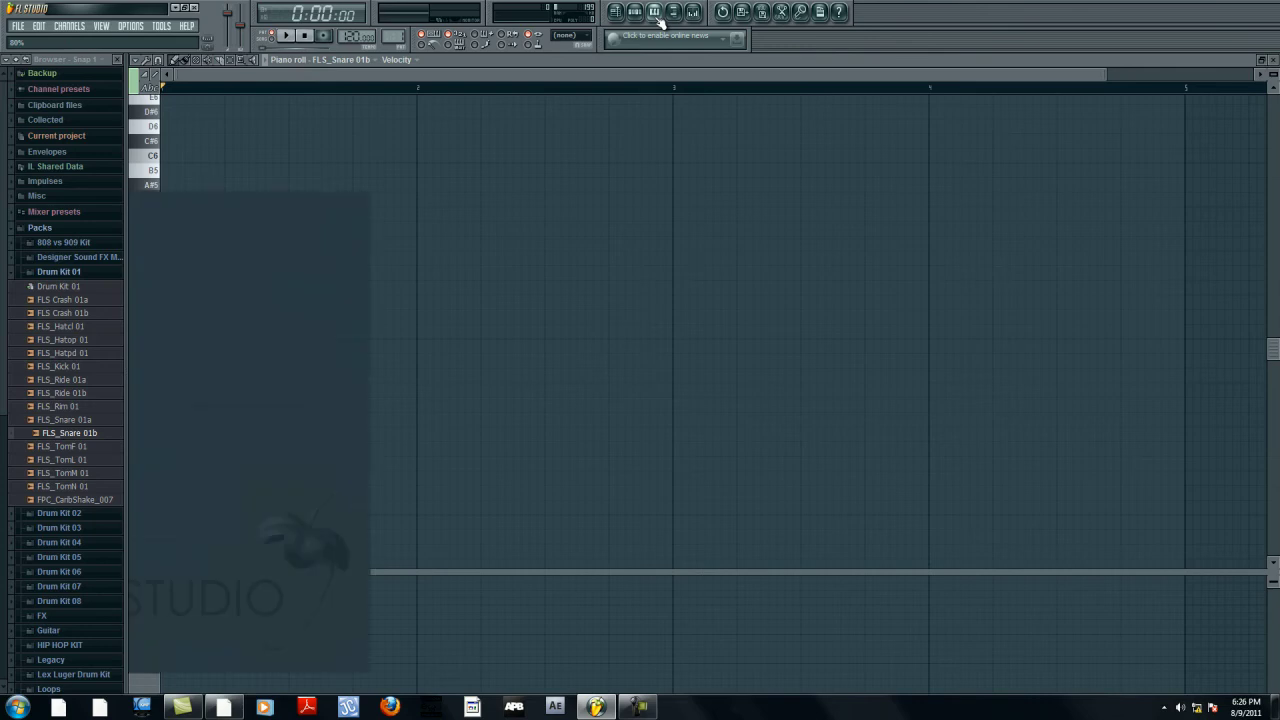
pyautogui.click(656, 14)
pyautogui.click(656, 14)
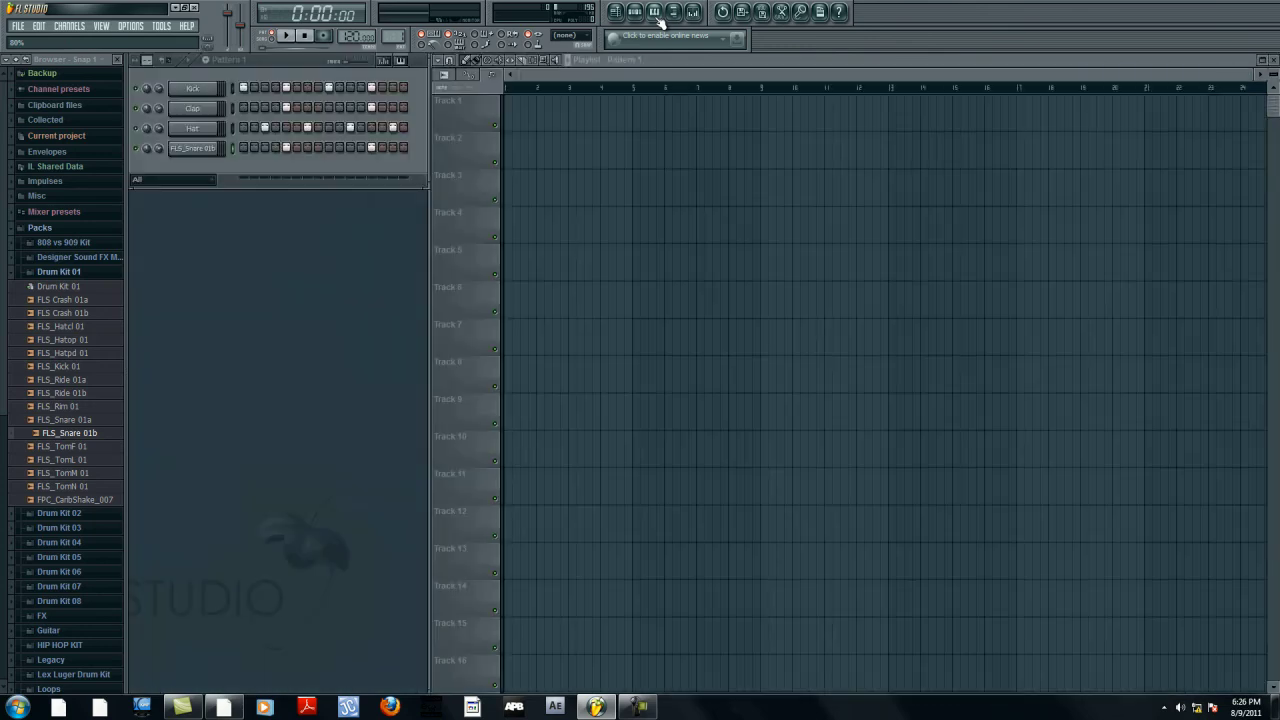
pyautogui.click(657, 16)
pyautogui.click(656, 14)
# Step: Hide and reshow the Browser panel twice
pyautogui.click(674, 14)
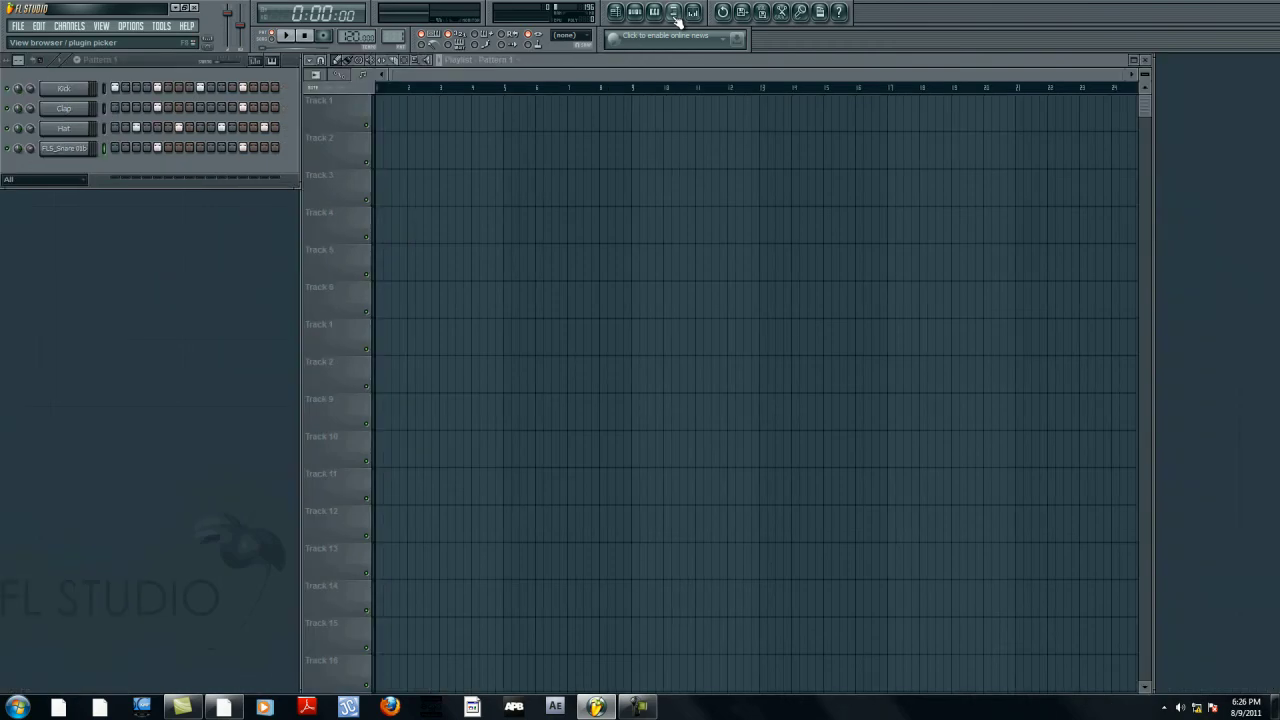
pyautogui.click(674, 14)
pyautogui.click(674, 14)
pyautogui.click(674, 14)
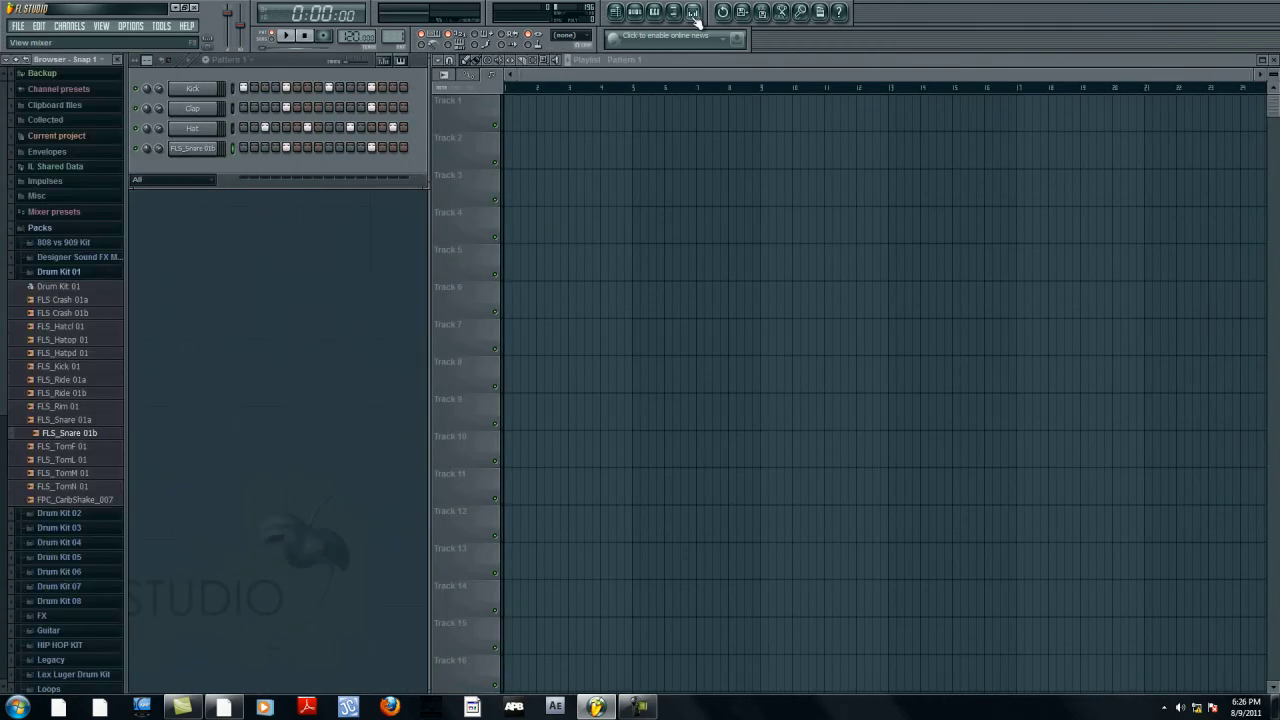
# Step: Open the Mixer, centre it, select the Master and Insert 1 tracks, then close it
pyautogui.click(697, 14)
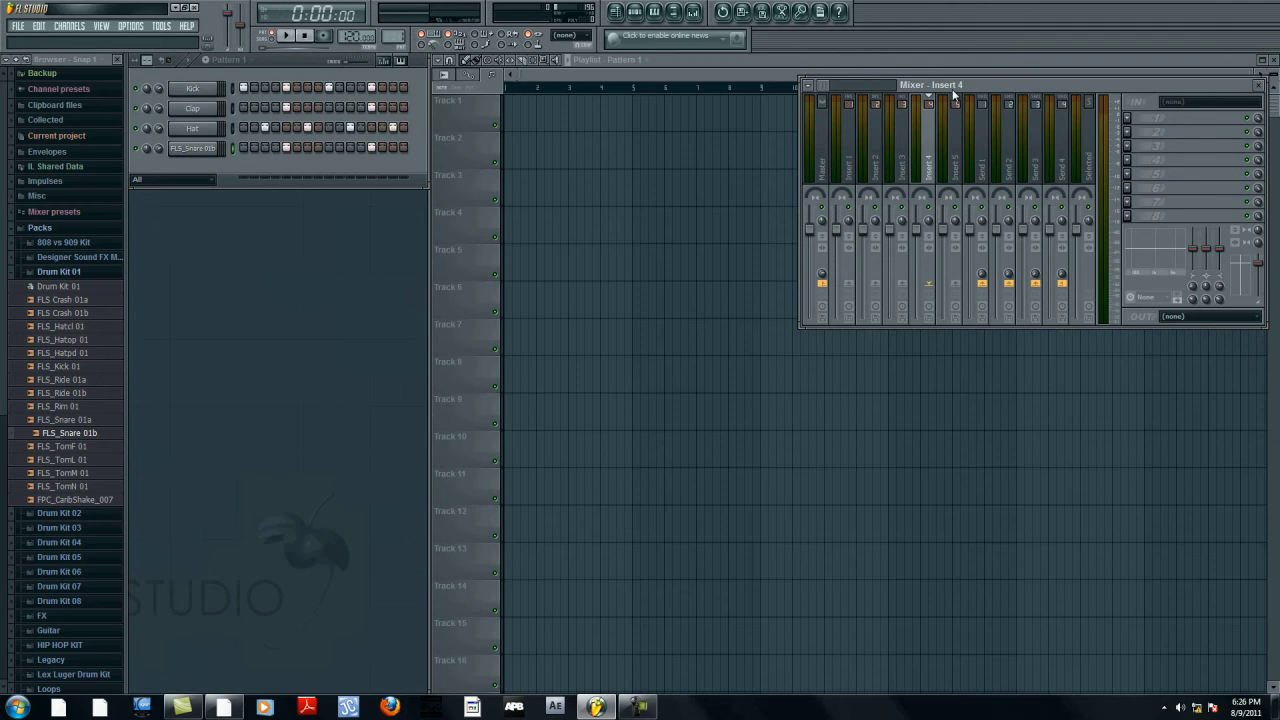
pyautogui.moveTo(984, 86); pyautogui.dragTo(724, 196)
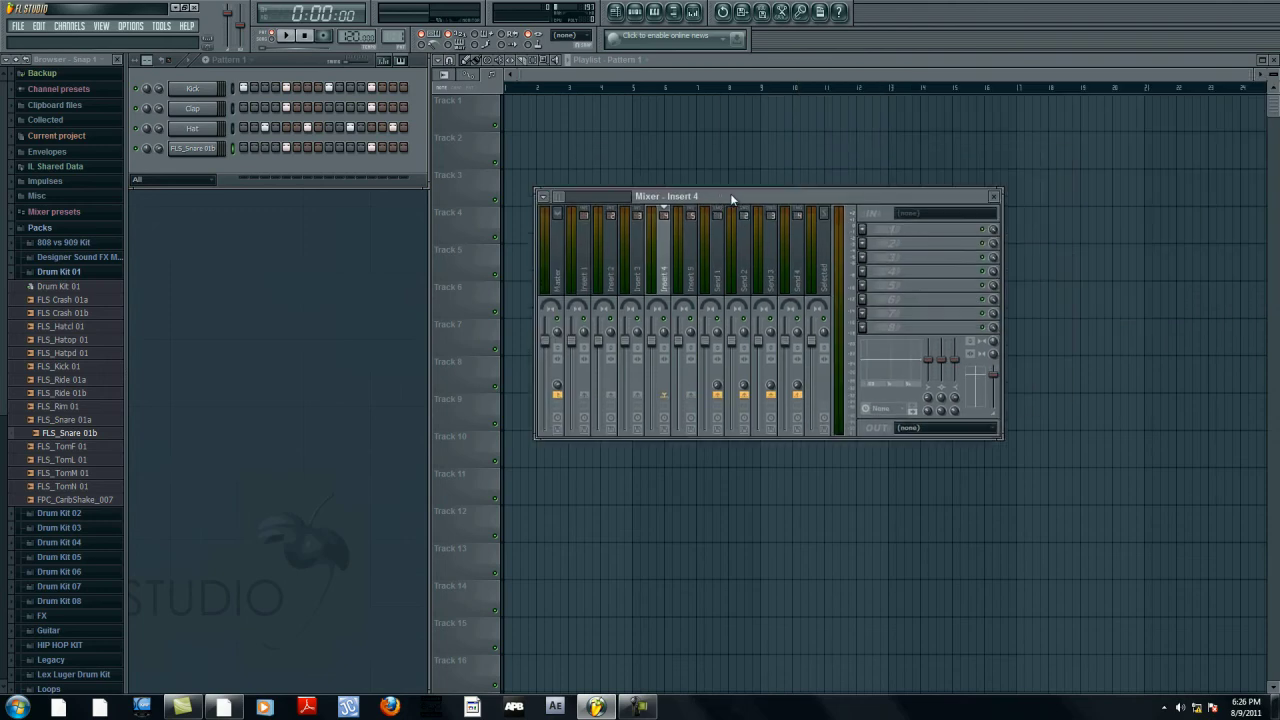
pyautogui.click(562, 284)
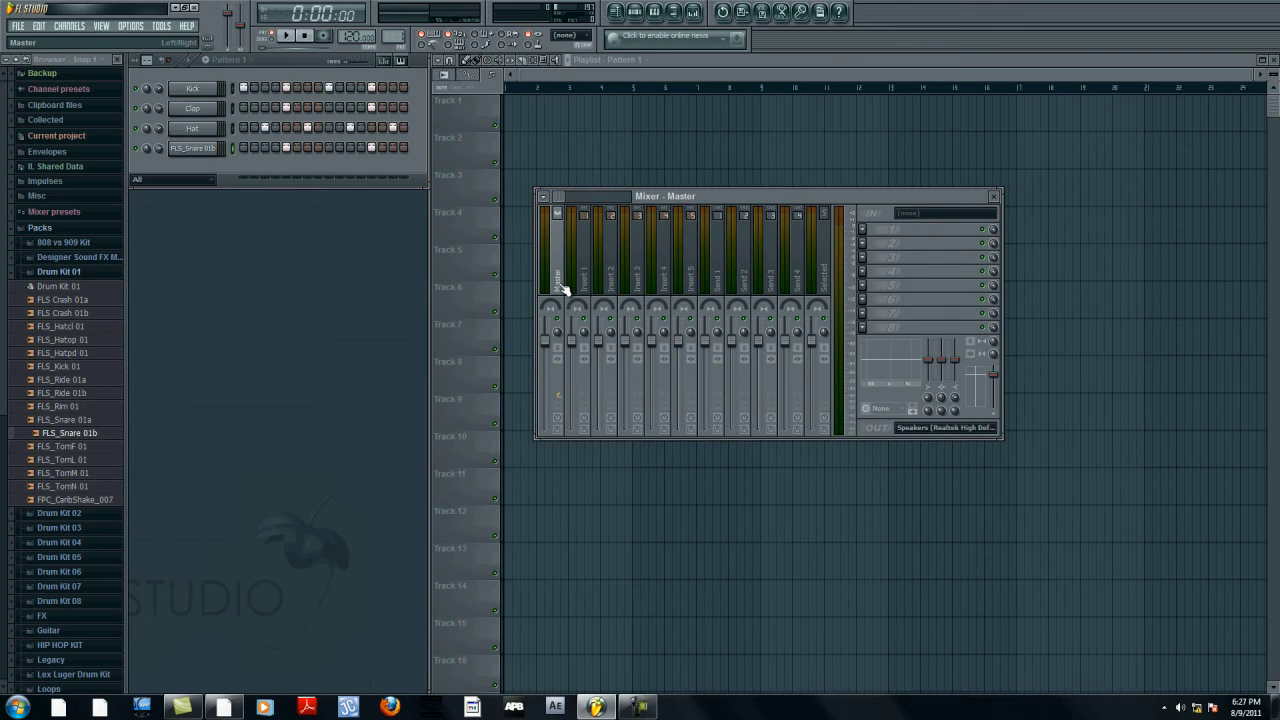
pyautogui.click(585, 287)
pyautogui.click(561, 287)
pyautogui.click(995, 199)
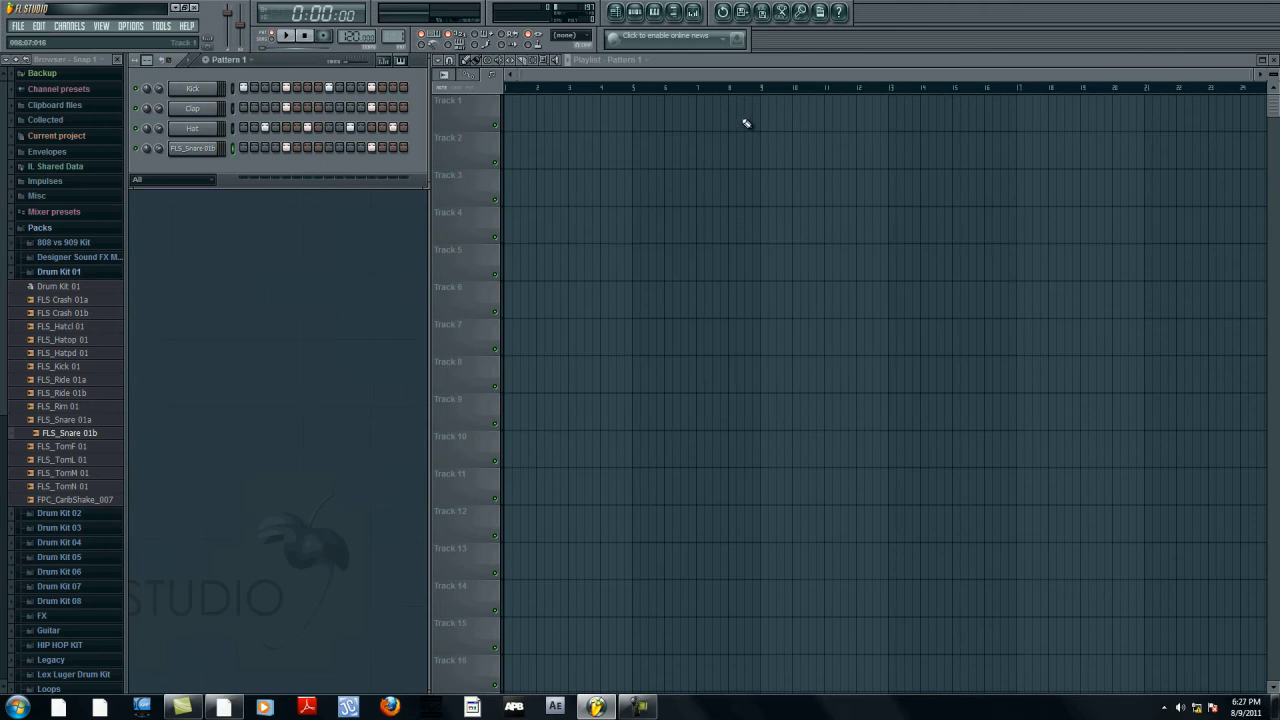
# Step: Place a Pattern 1 clip at bar 1 of Track 1, then switch to the empty Pattern 2
pyautogui.click(757, 61)
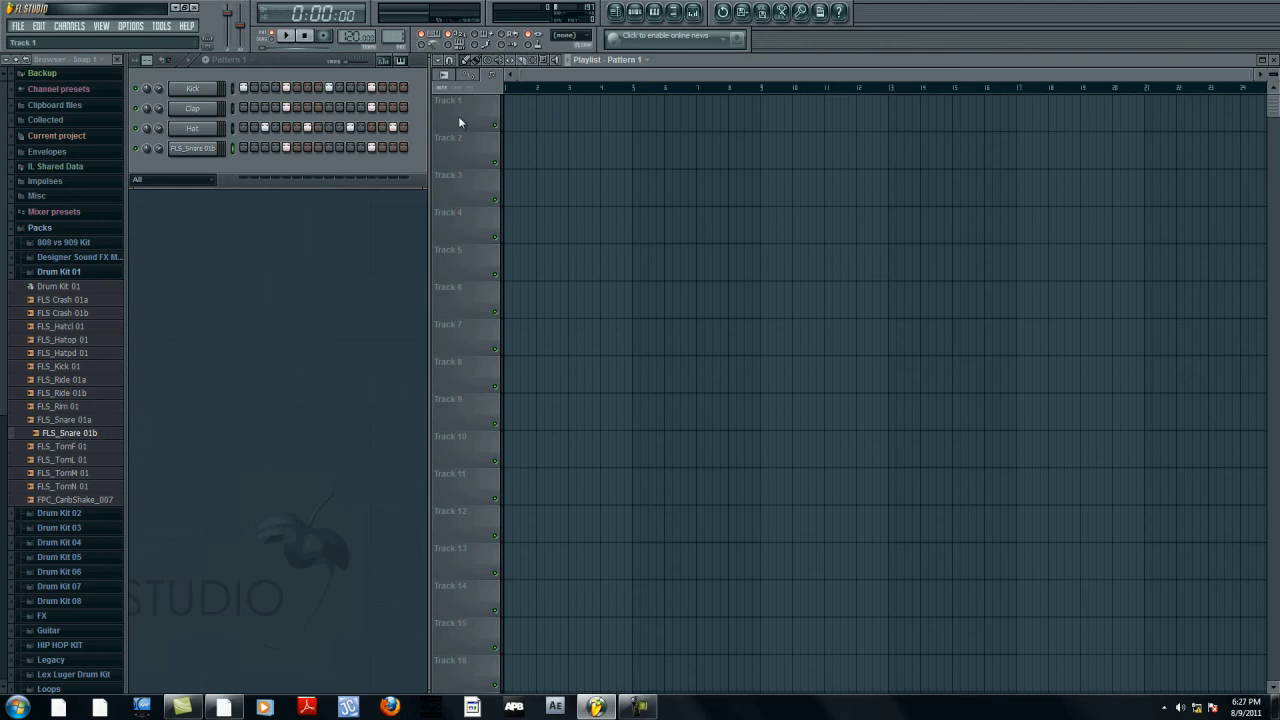
pyautogui.click(517, 121)
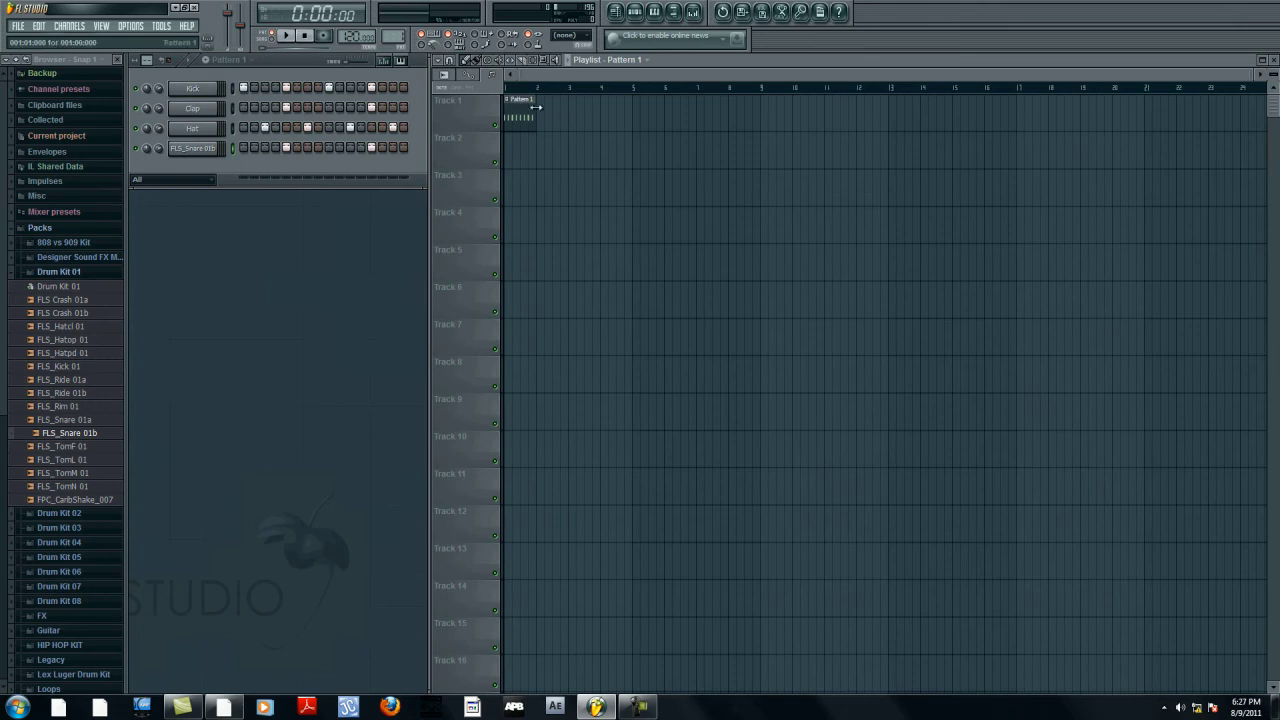
pyautogui.click(639, 57)
pyautogui.moveTo(398, 38); pyautogui.dragTo(403, 27)
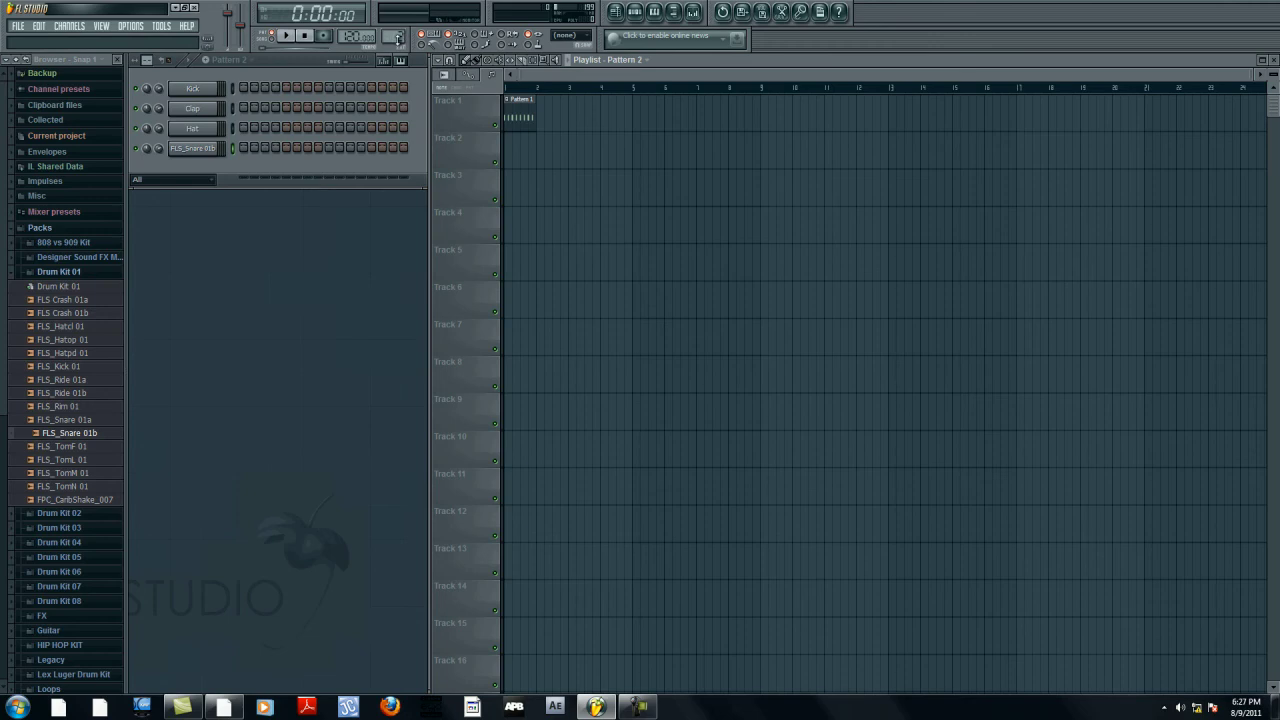
# Step: Add Kick hits on steps 1 and 13 and turn on all 16 Hat steps
pyautogui.click(243, 88)
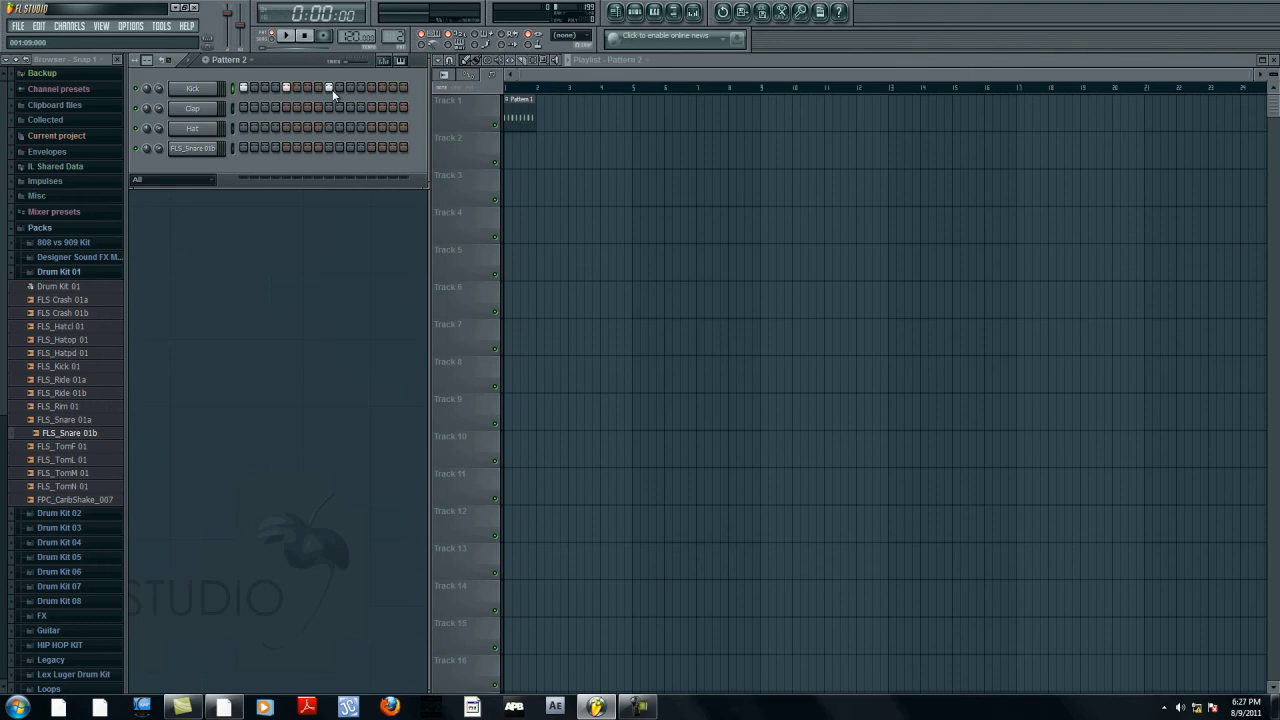
pyautogui.click(373, 88)
pyautogui.moveTo(244, 127); pyautogui.dragTo(405, 127)
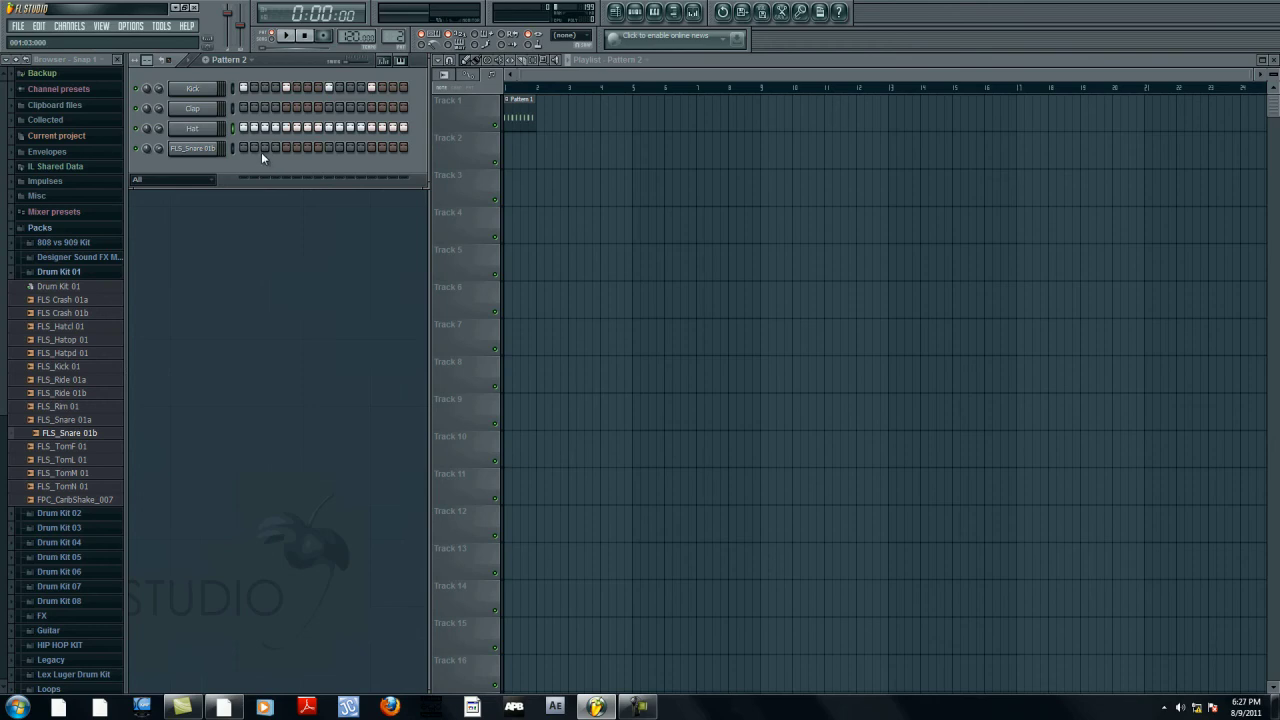
# Step: Browse the Vintage pack and bring up the options for the VT_OHiHat_2 sample
pyautogui.click(68, 273)
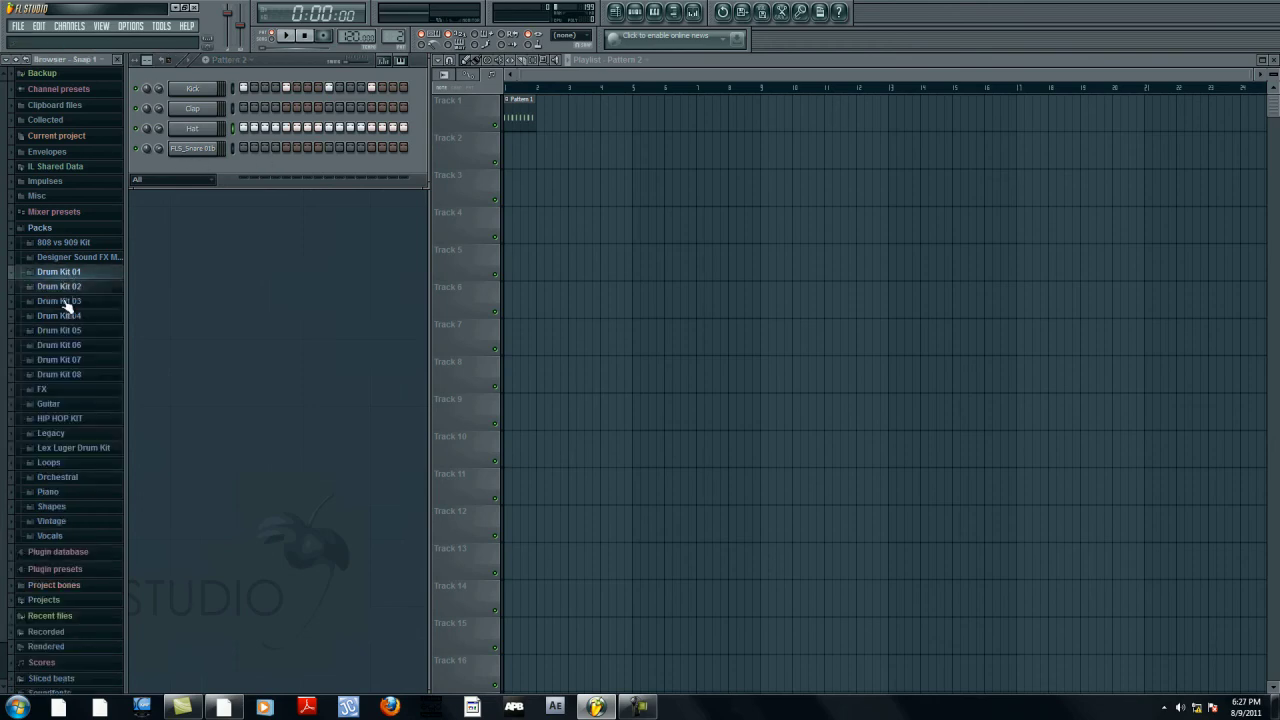
pyautogui.click(66, 523)
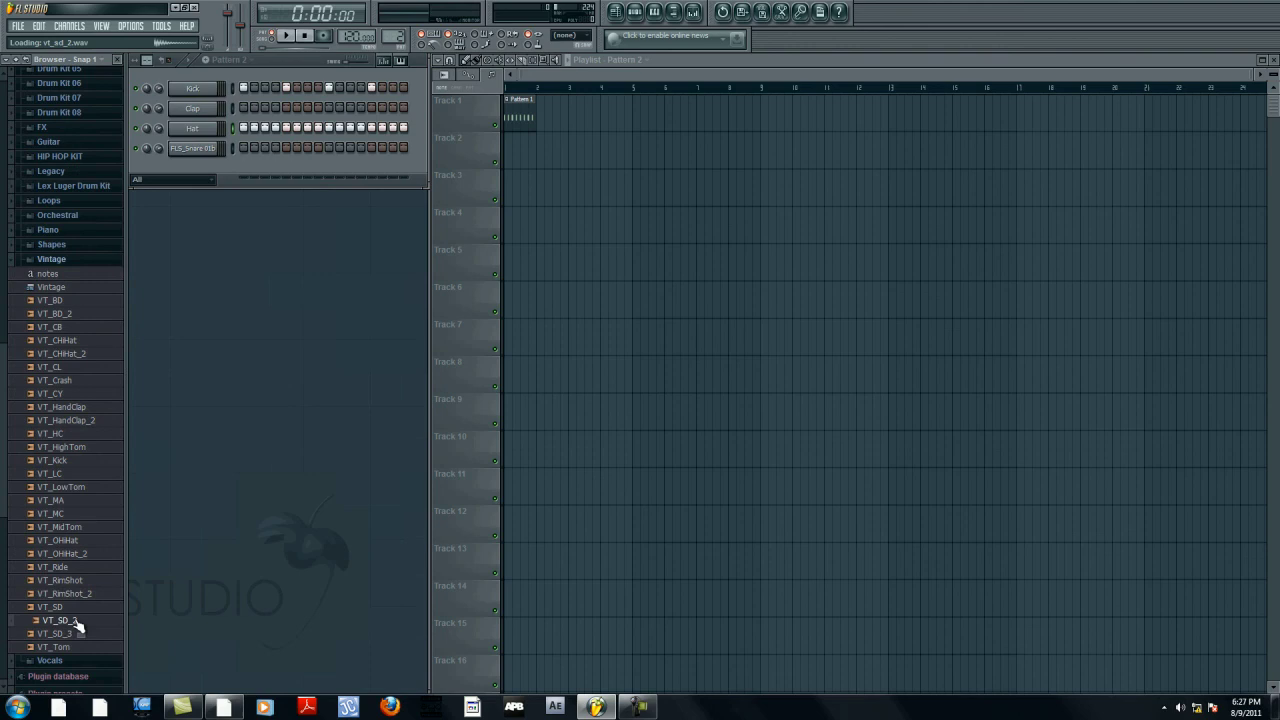
pyautogui.click(78, 557)
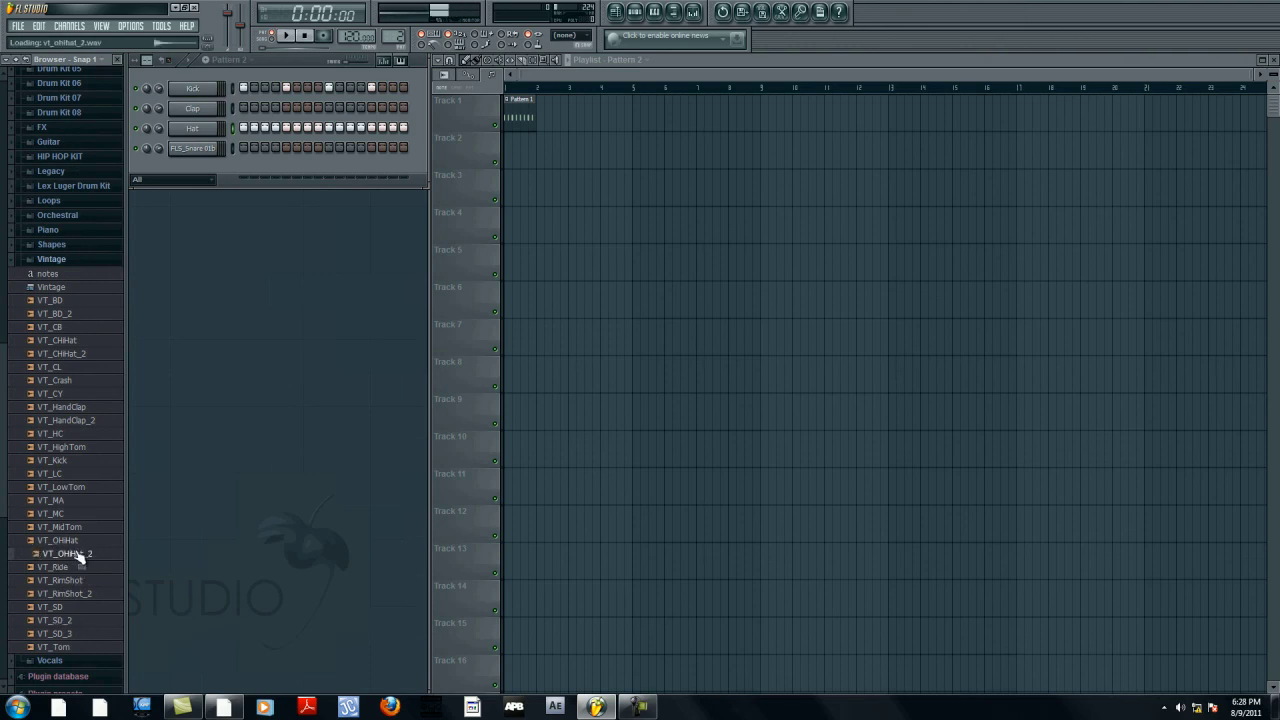
pyautogui.rightClick(80, 558)
# Step: Load VT_OHiHat_2 into a new channel, give it a hit, thin the Hat row, and play
pyautogui.click(125, 566)
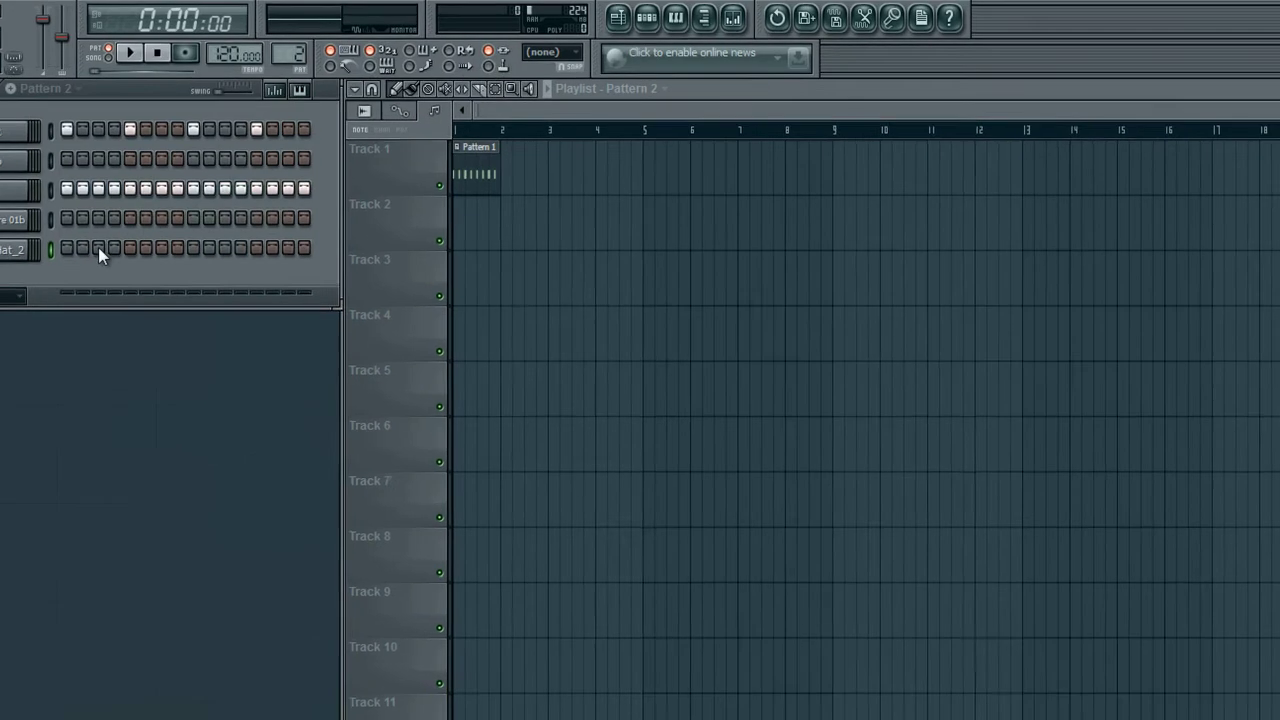
pyautogui.click(98, 248)
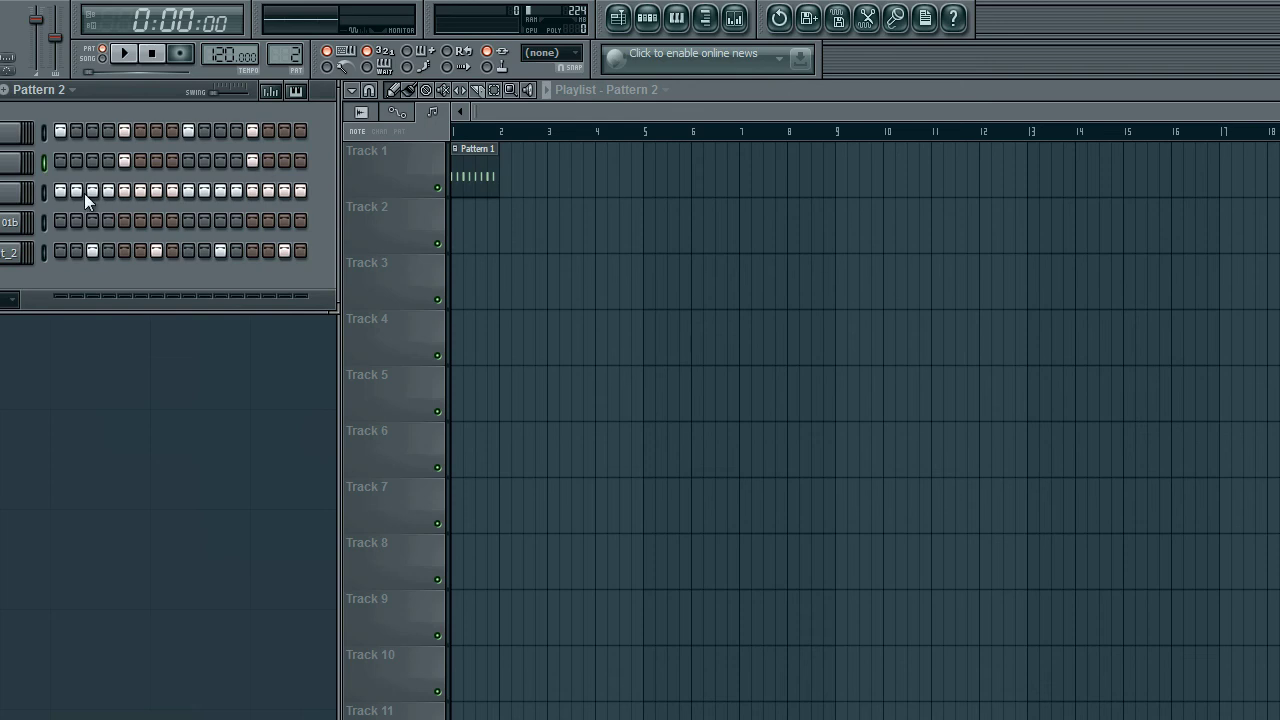
pyautogui.moveTo(80, 191); pyautogui.dragTo(331, 213)
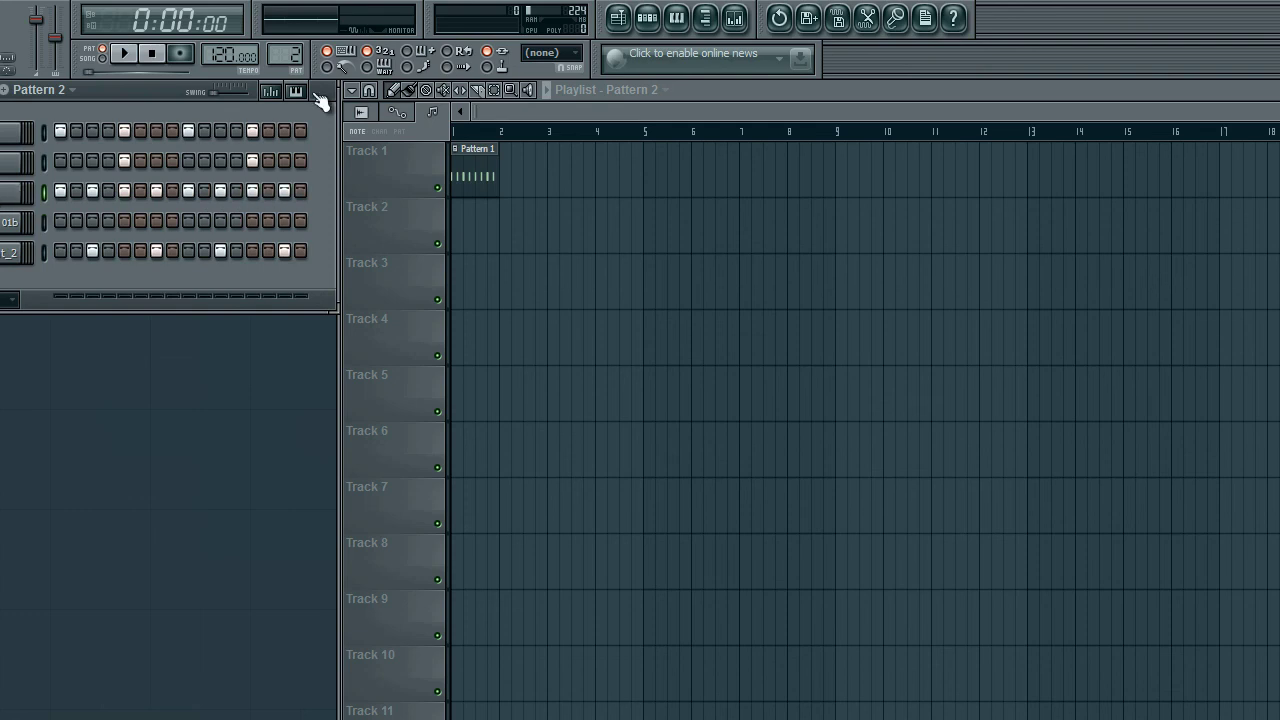
pyautogui.click(123, 54)
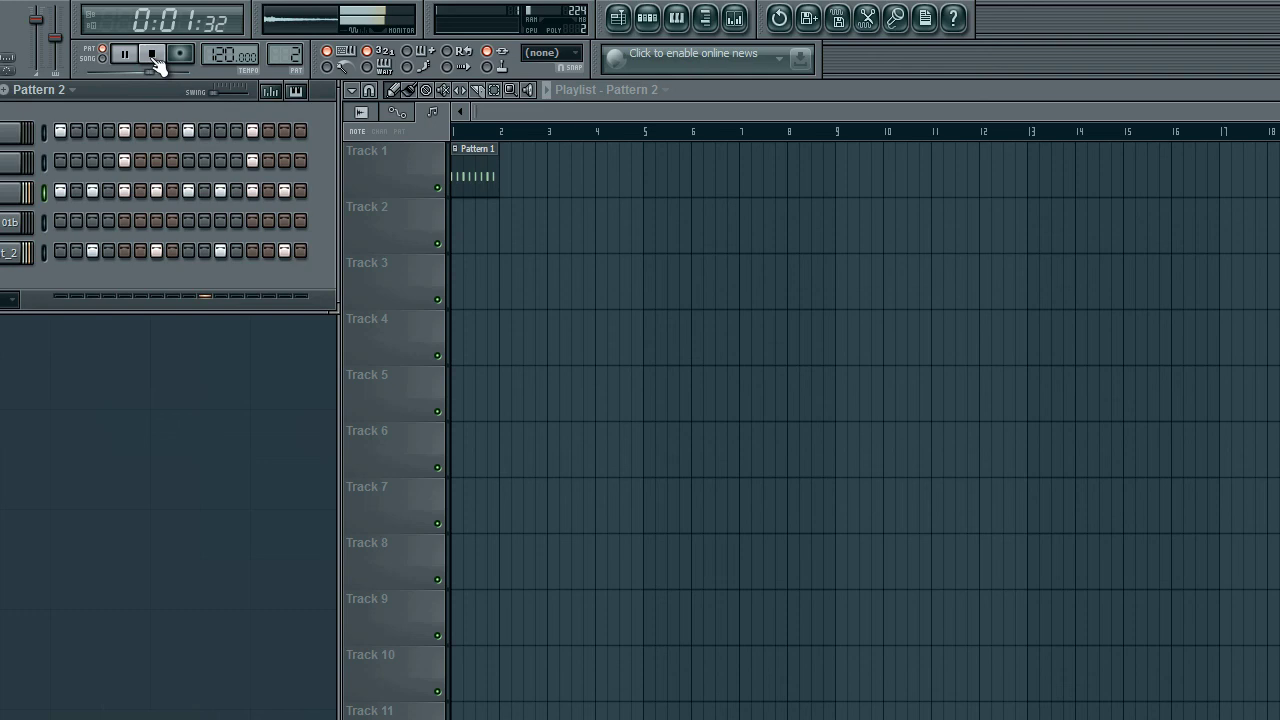
# Step: Stop playback, choose Pattern 2 as the clip source, and delete a misplaced Pattern 2 clip
pyautogui.click(152, 57)
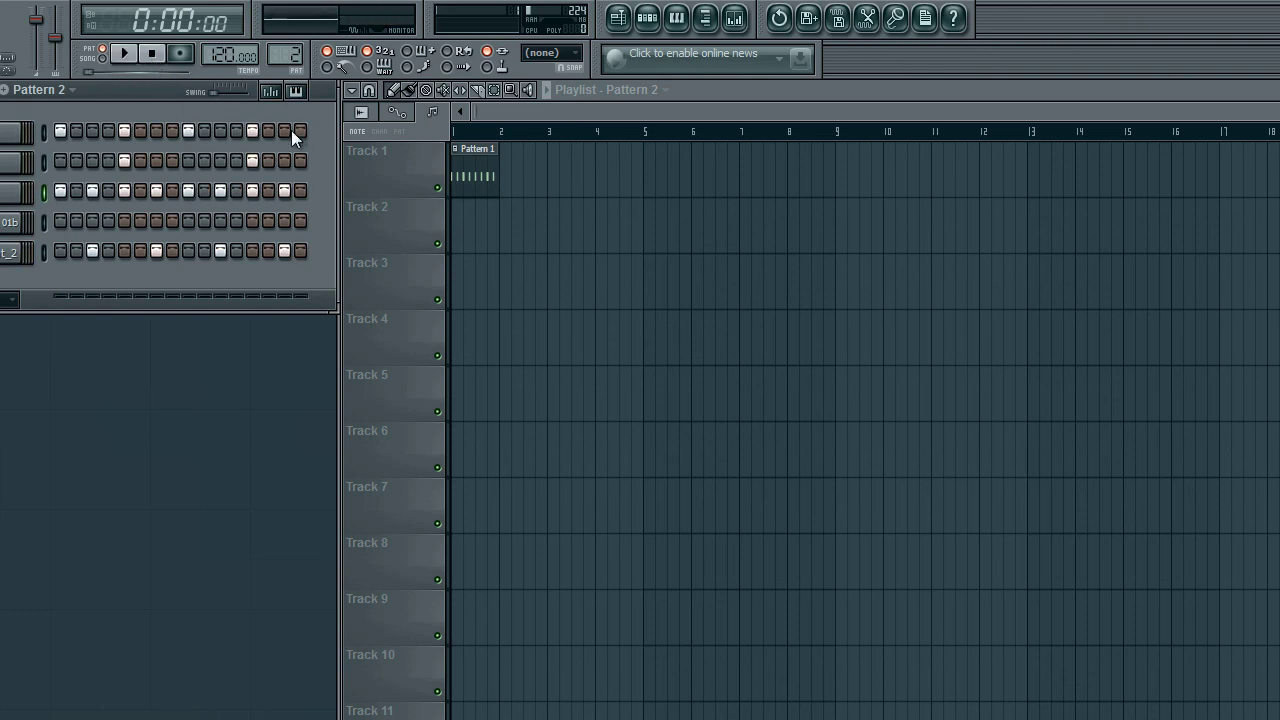
pyautogui.click(658, 89)
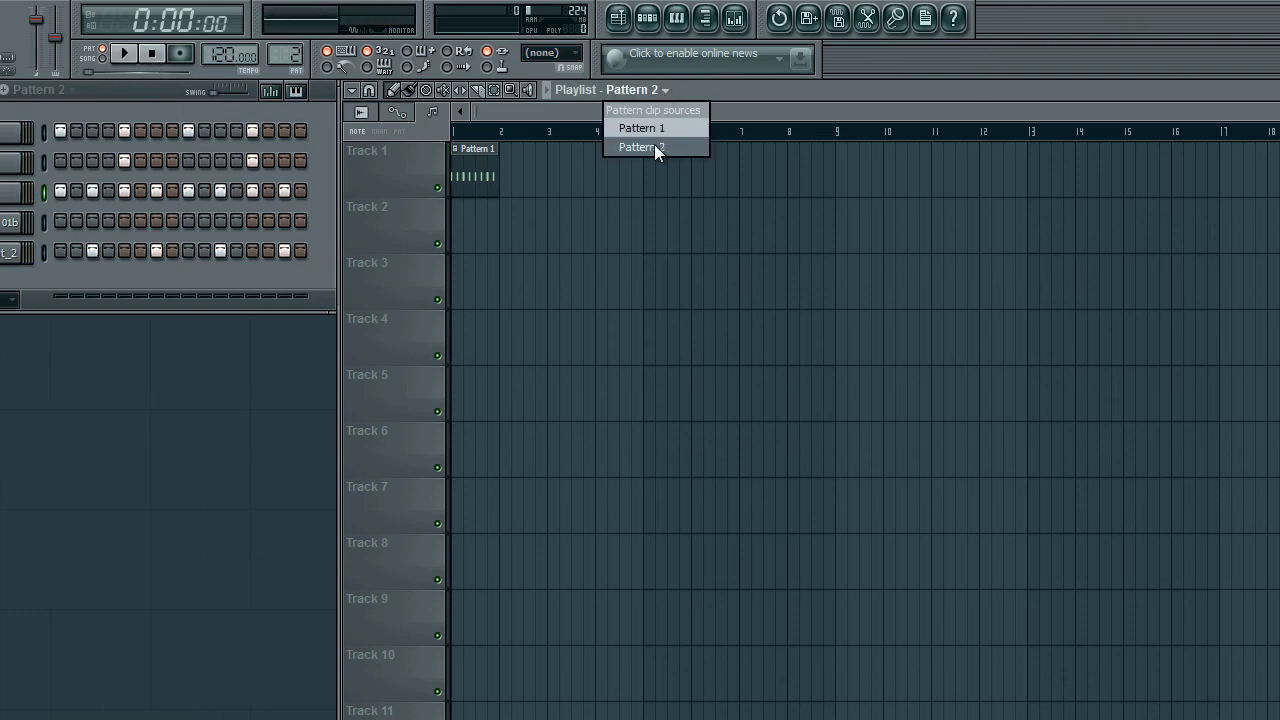
pyautogui.click(655, 89)
pyautogui.click(662, 91)
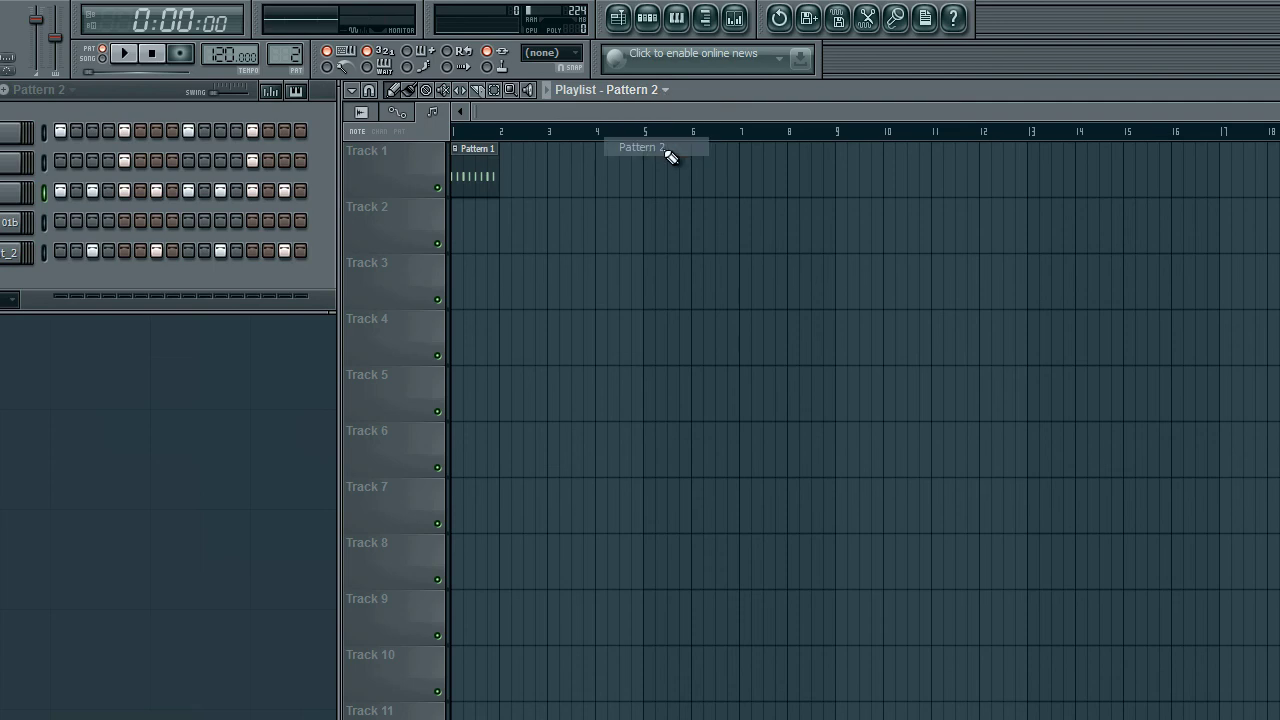
pyautogui.click(641, 147)
pyautogui.click(508, 205)
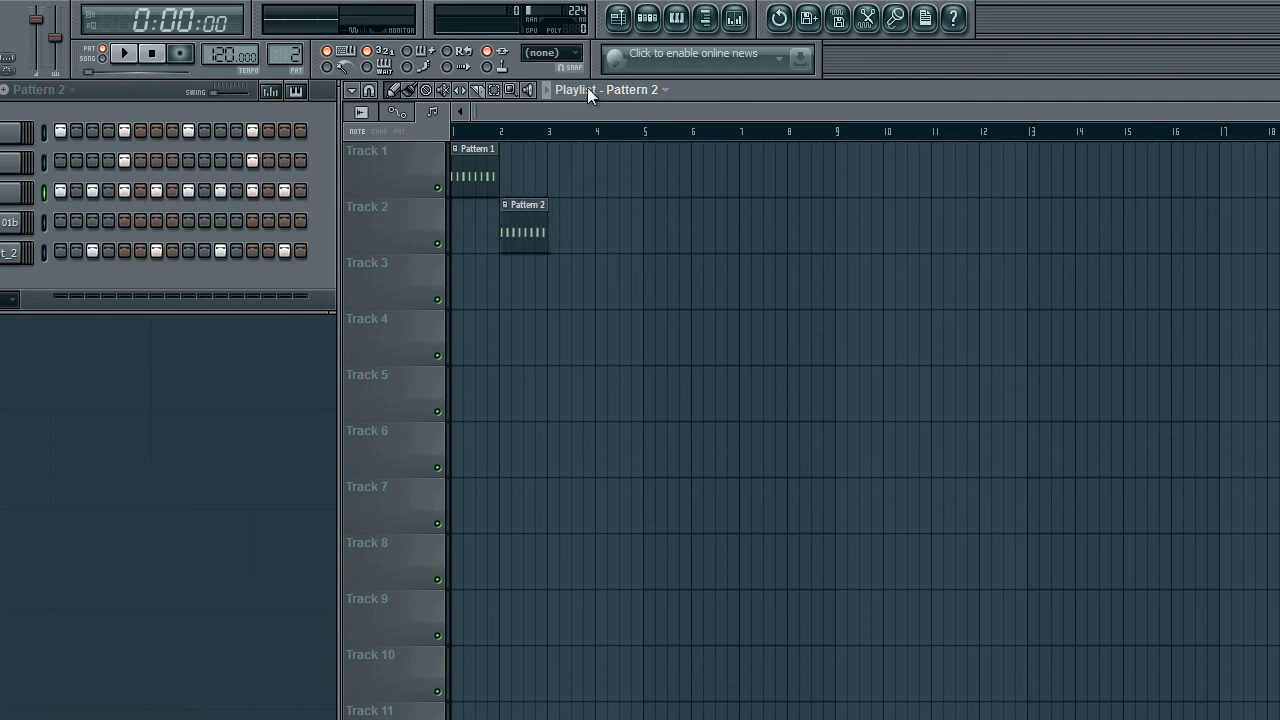
pyautogui.rightClick(516, 230)
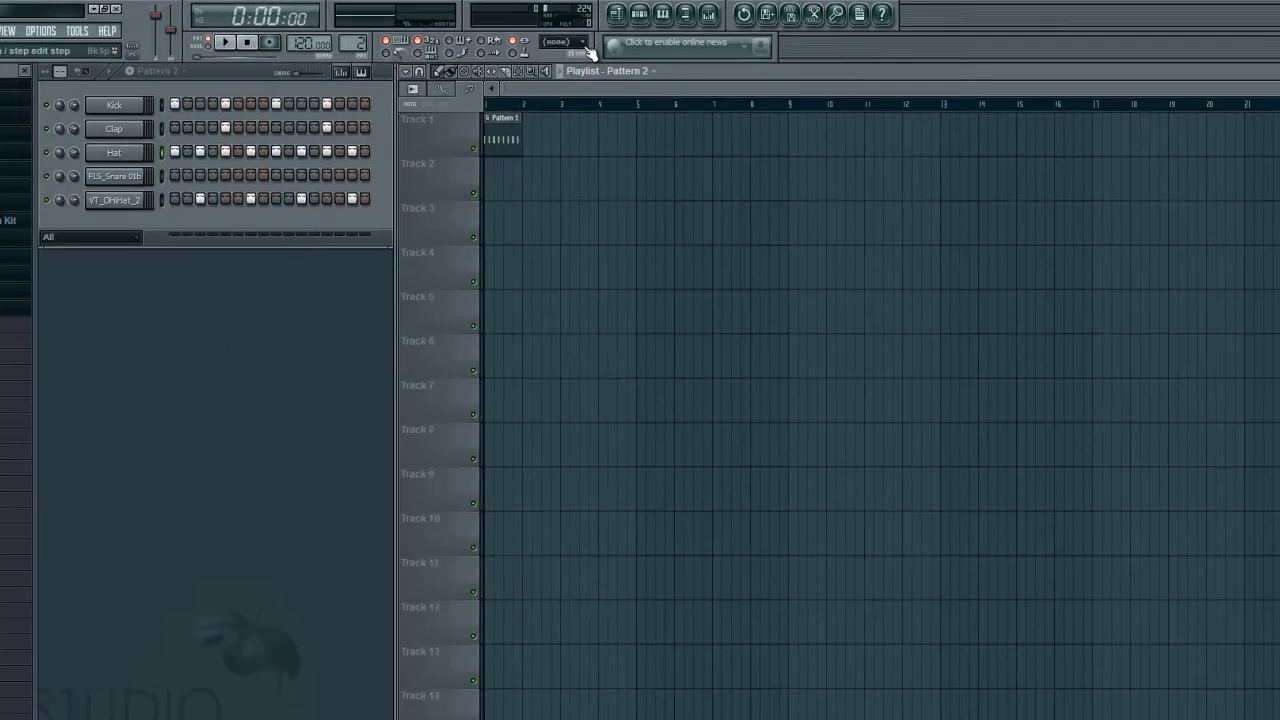
# Step: Set snap to Line and place a Pattern 2 clip on Track 2 right after Pattern 1
pyautogui.click(576, 56)
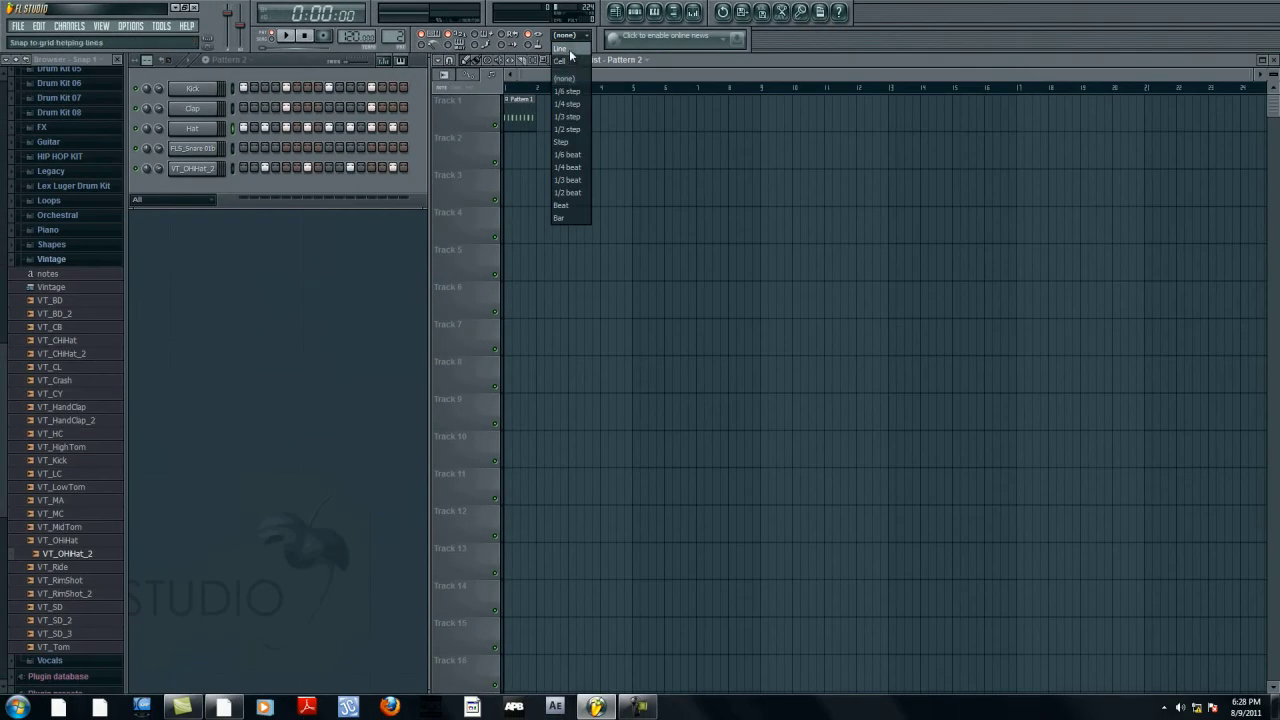
pyautogui.click(571, 54)
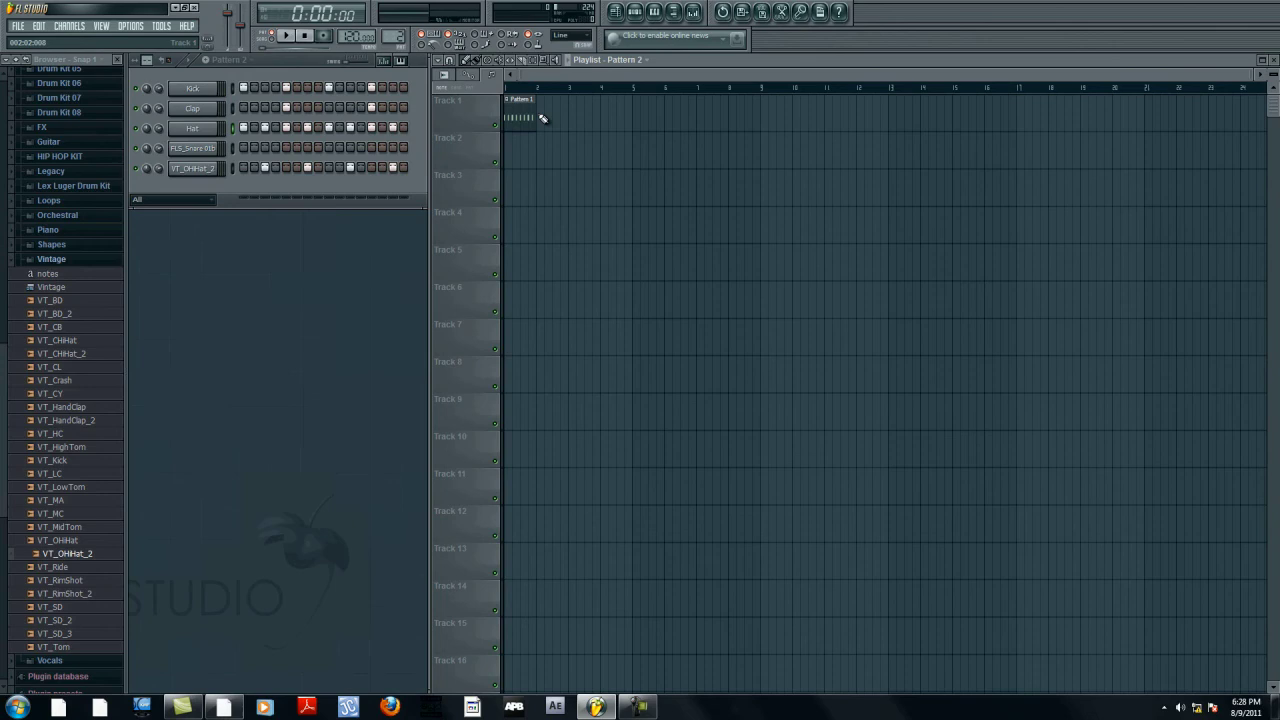
pyautogui.scroll(2, 540, 97)
pyautogui.scroll(3, 540, 97)
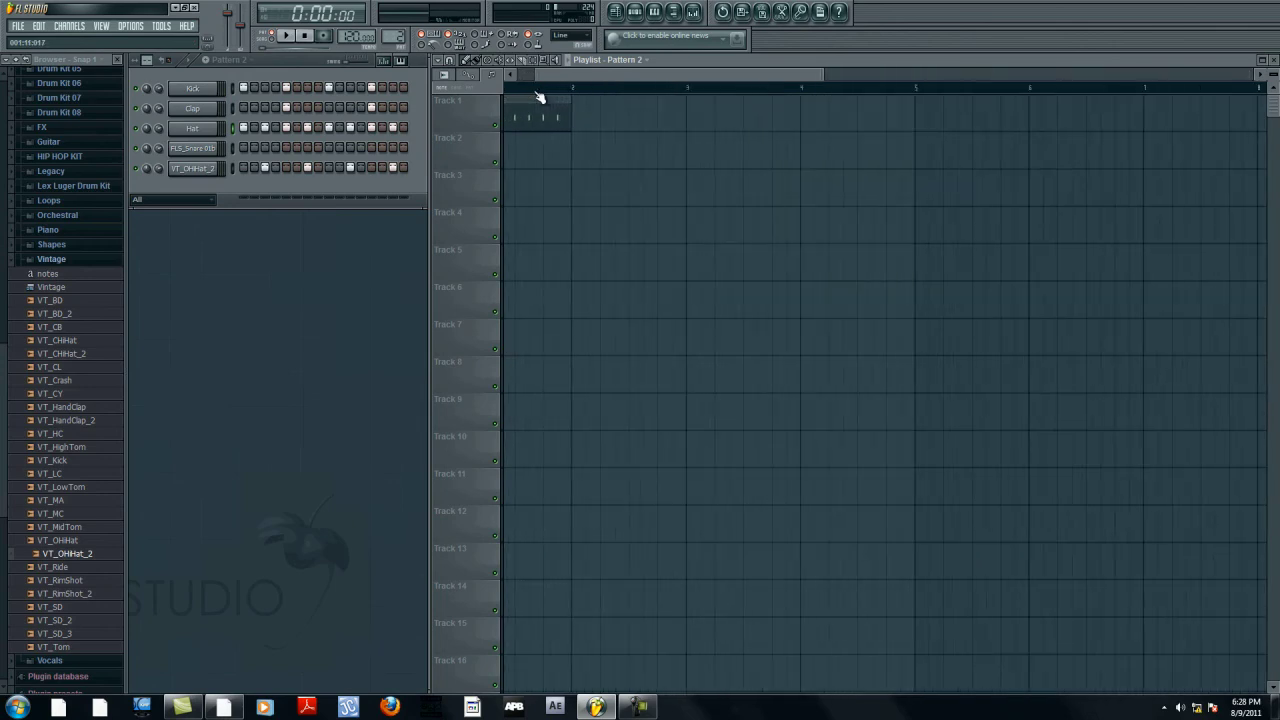
pyautogui.click(610, 147)
pyautogui.moveTo(610, 147)
pyautogui.mouseDown()
pyautogui.moveTo(636, 145)
pyautogui.moveTo(604, 151)
pyautogui.mouseUp()
# Step: Try snap values 1/6 step, 1/3 step and Beat, then return snap to Line
pyautogui.click(585, 40)
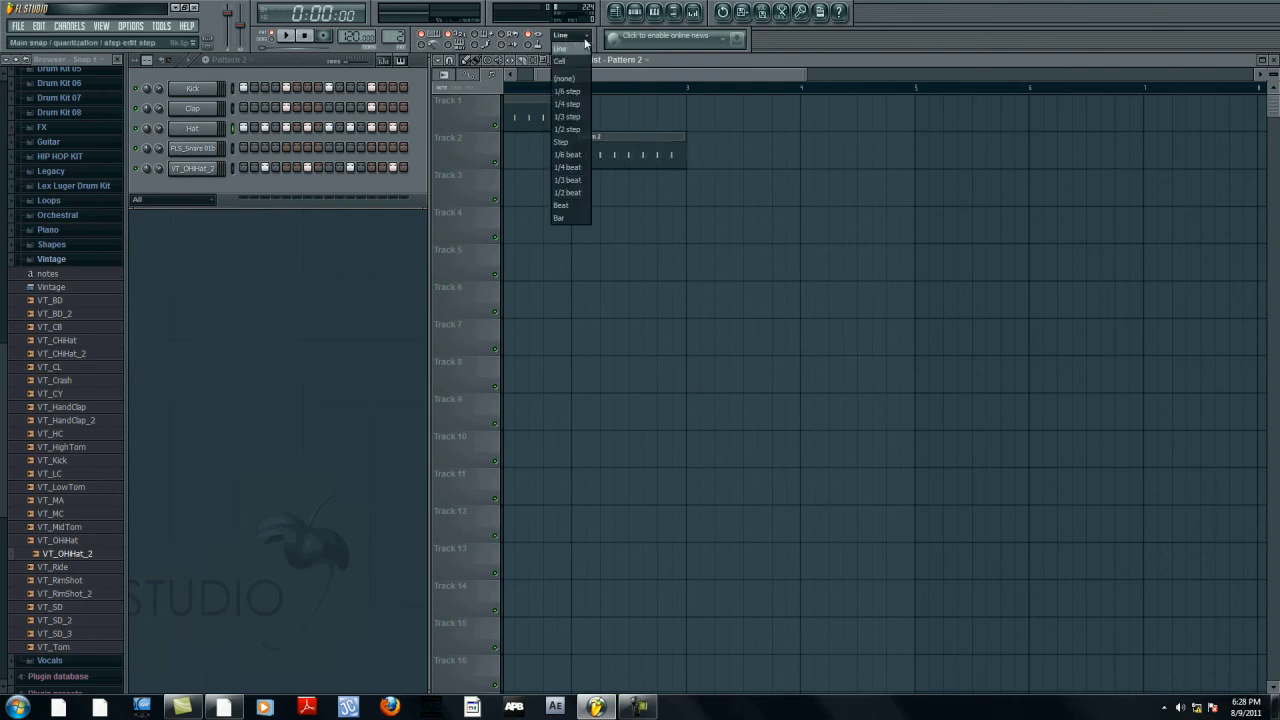
pyautogui.click(585, 94)
pyautogui.click(578, 38)
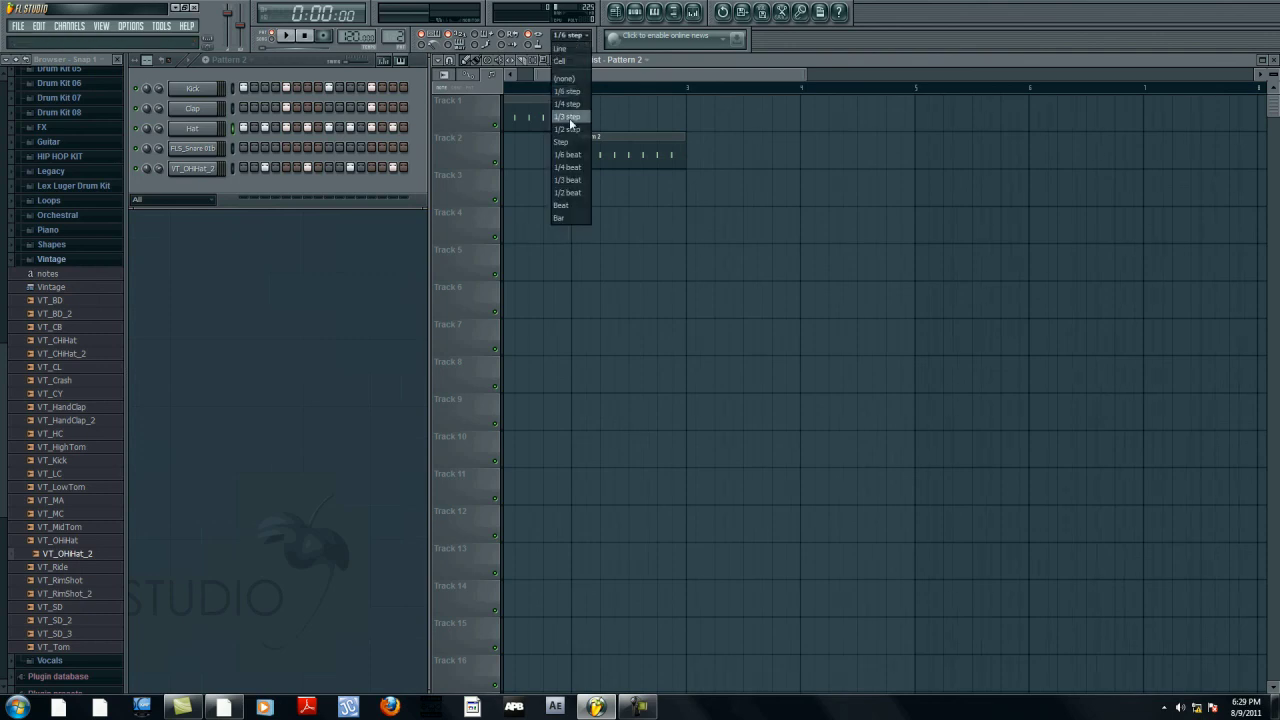
pyautogui.click(568, 117)
pyautogui.click(581, 40)
pyautogui.click(563, 205)
pyautogui.click(566, 38)
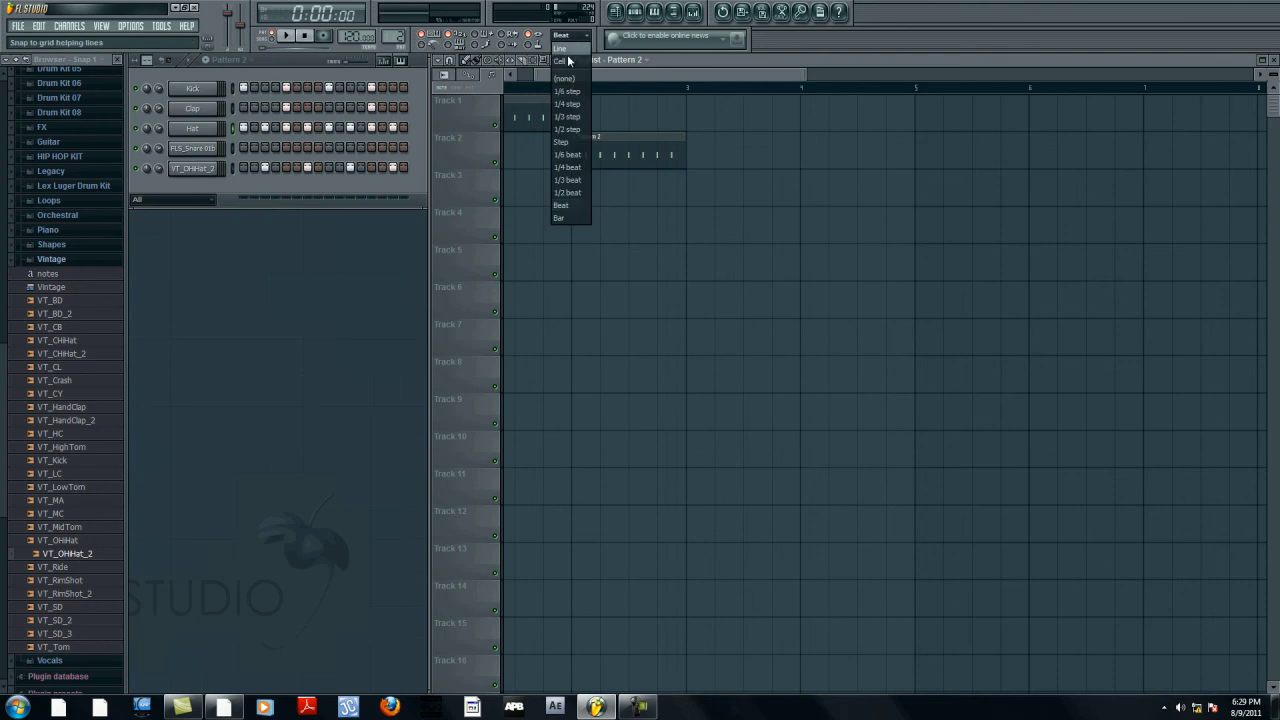
pyautogui.click(569, 57)
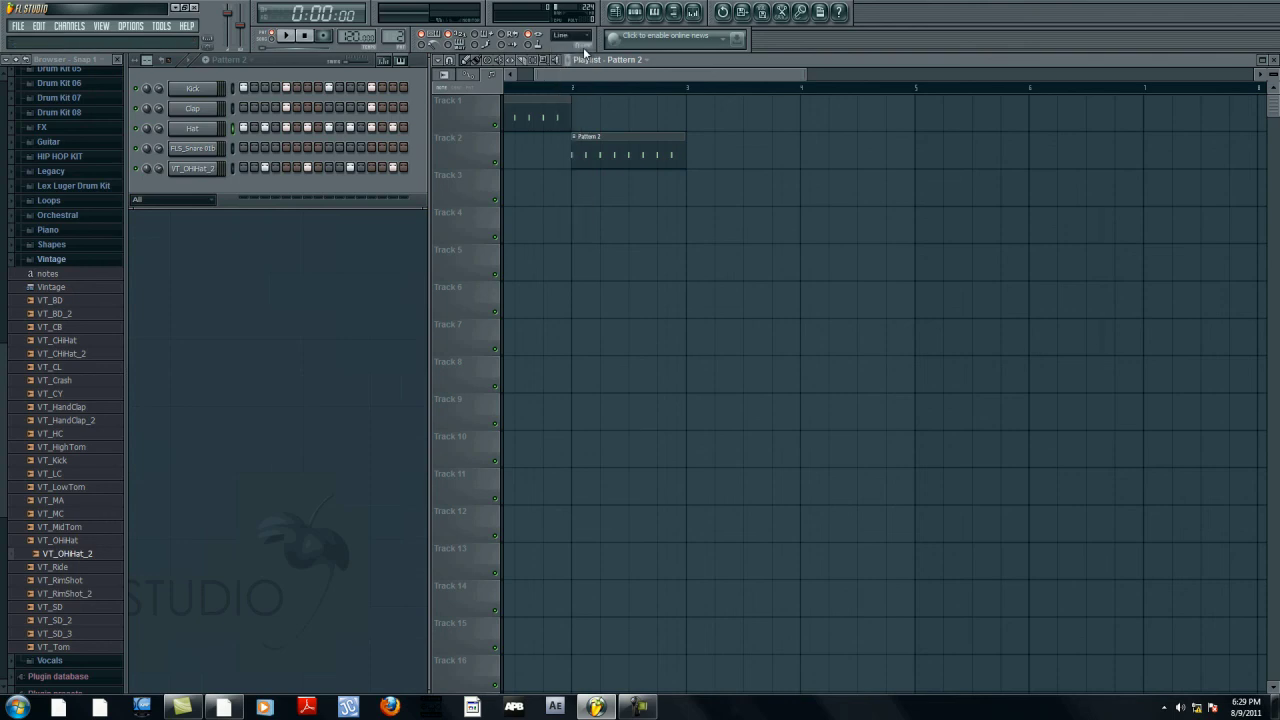
# Step: Return the song position to the start and play the song
pyautogui.moveTo(590, 70); pyautogui.dragTo(551, 79)
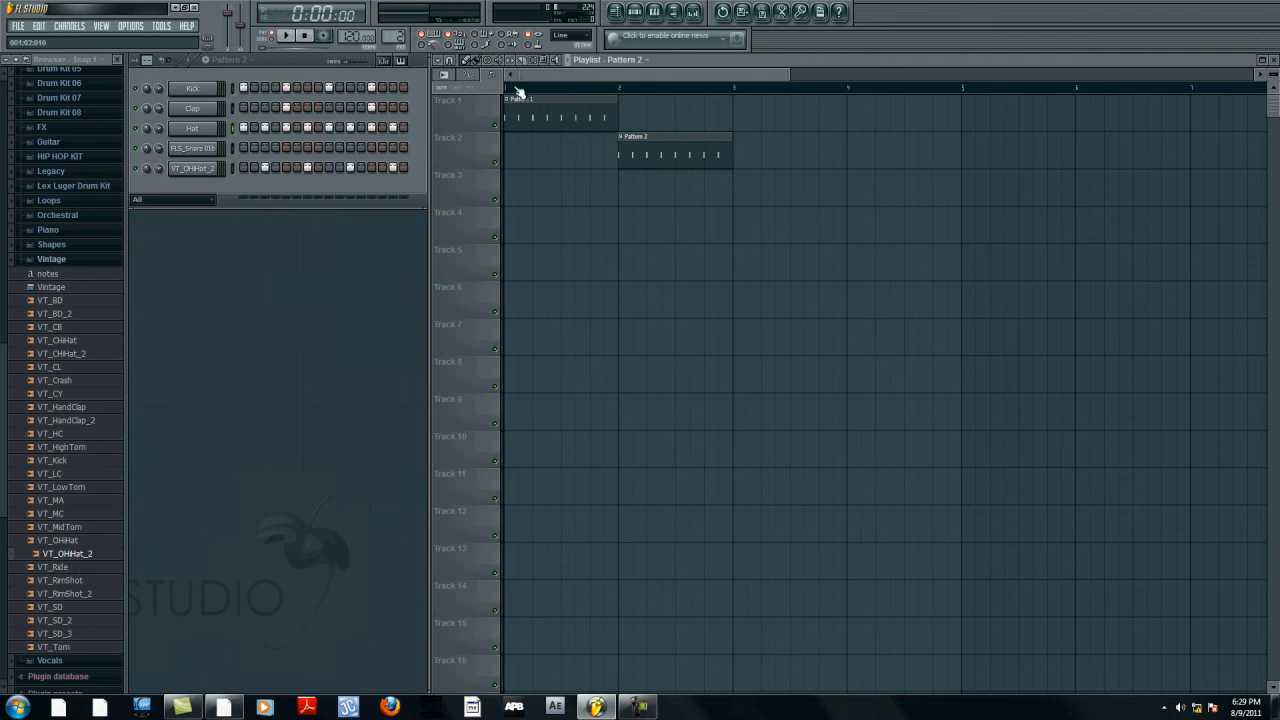
pyautogui.moveTo(519, 92); pyautogui.dragTo(514, 90)
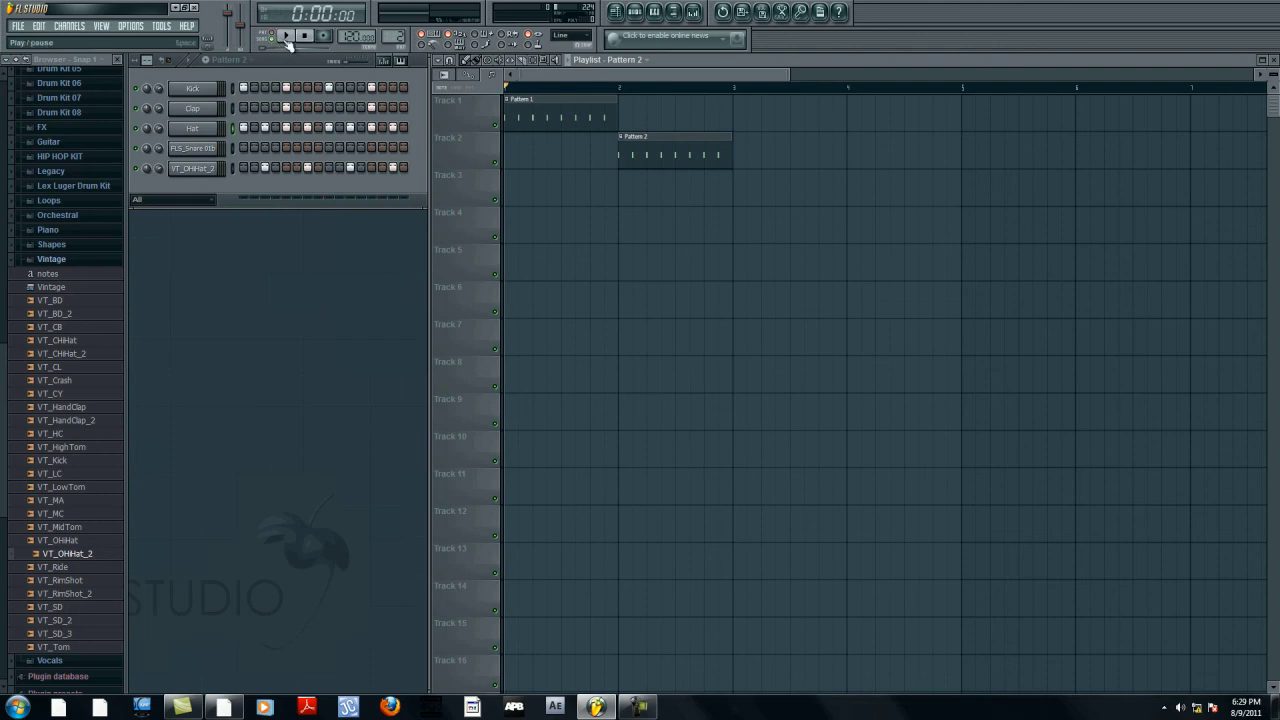
pyautogui.click(288, 37)
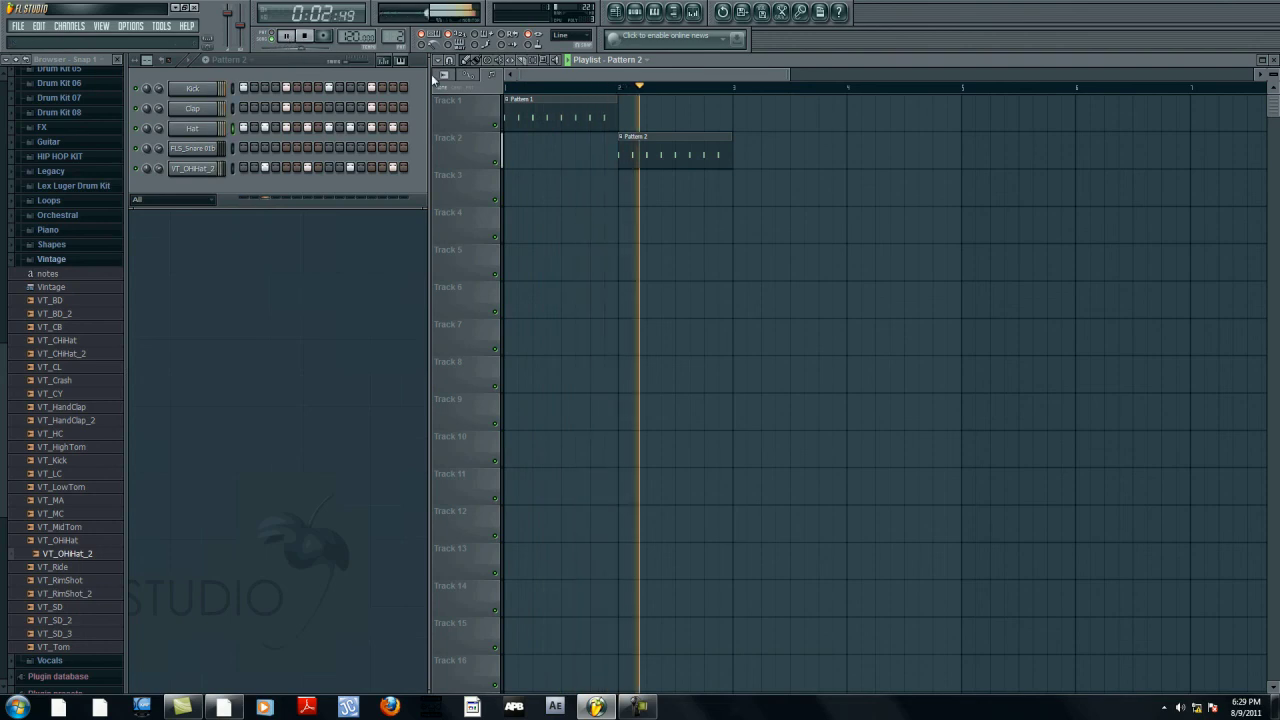
# Step: Add a Pattern 2 clip at bar 4 of Track 2 and delete the stray one at bar 3 of Track 1
pyautogui.click(736, 117)
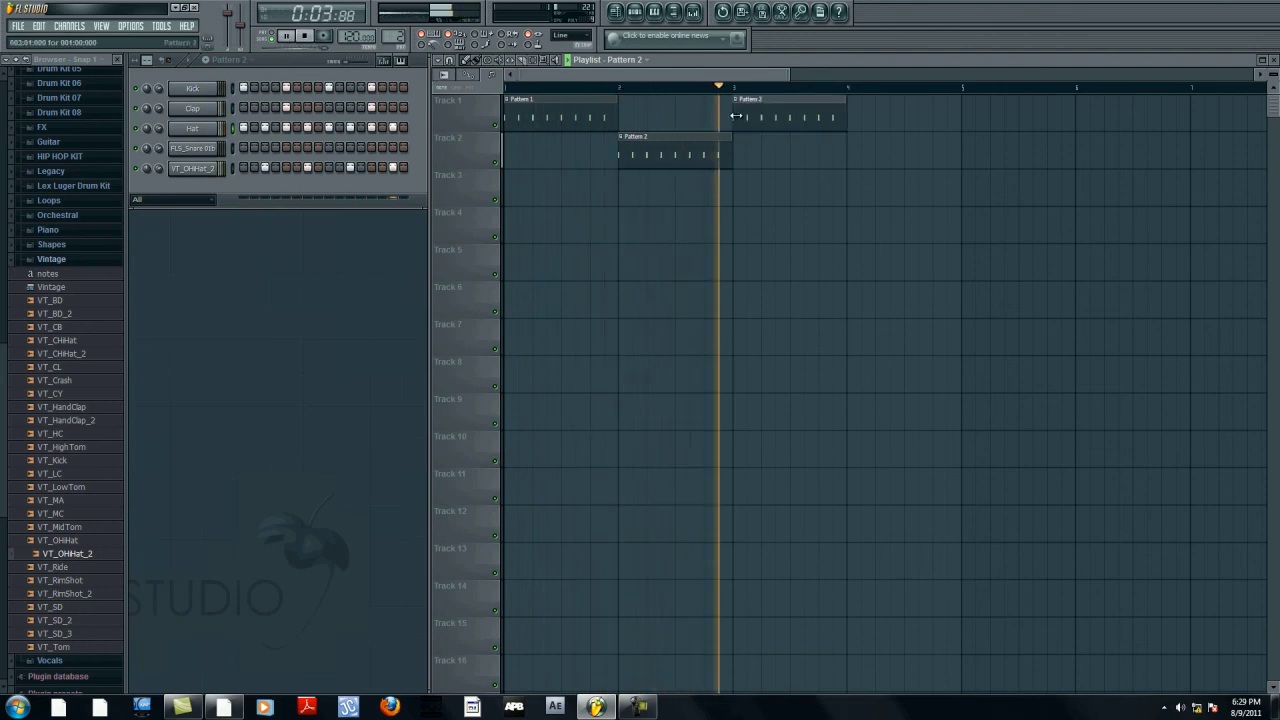
pyautogui.click(851, 152)
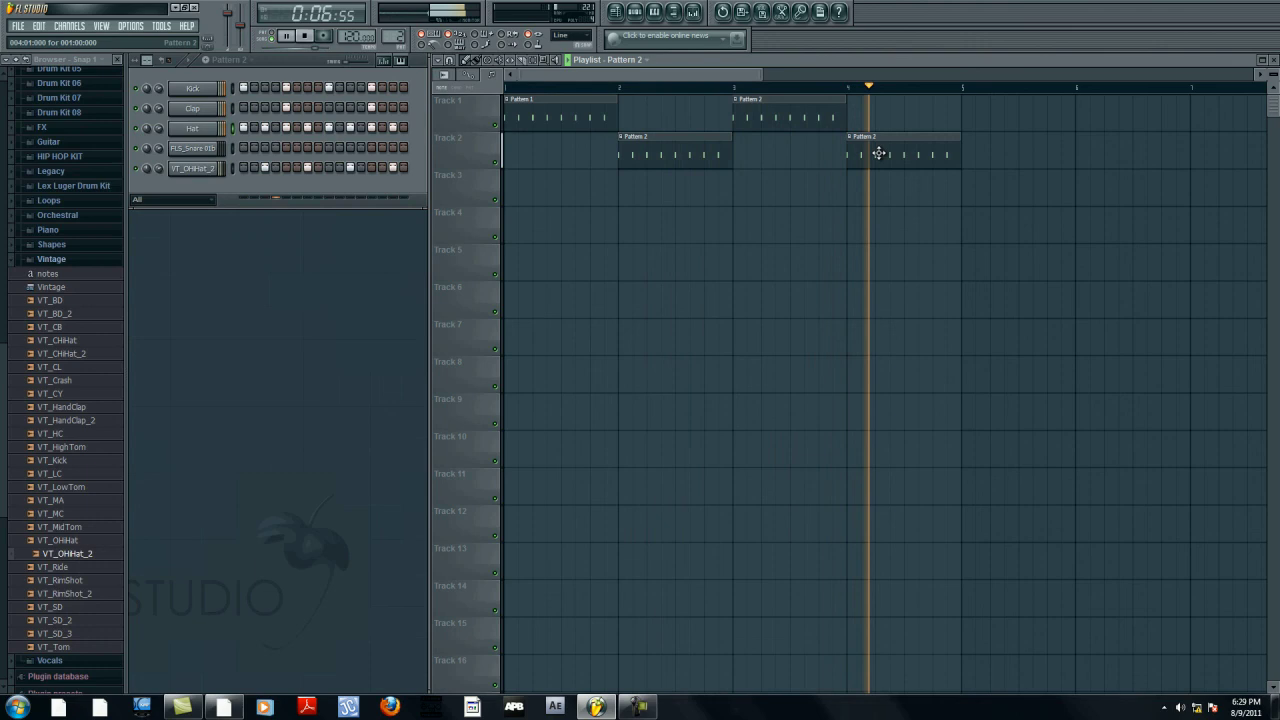
pyautogui.click(307, 37)
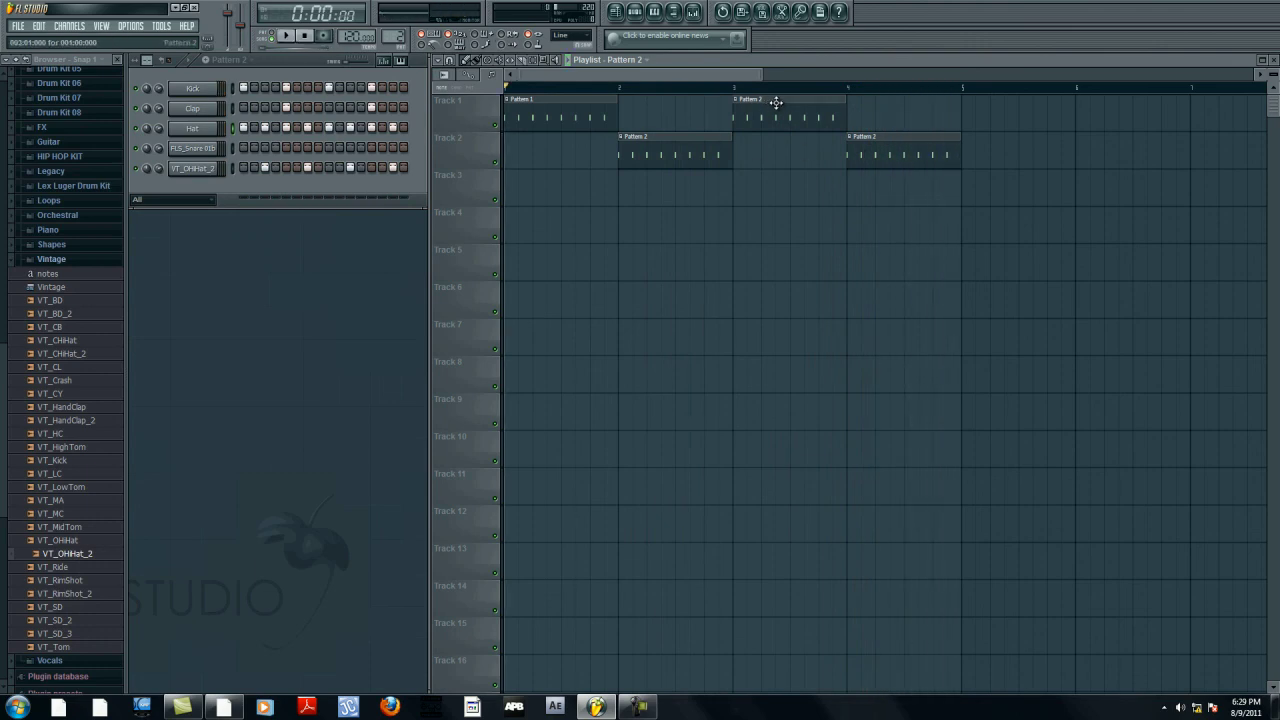
pyautogui.click(734, 88)
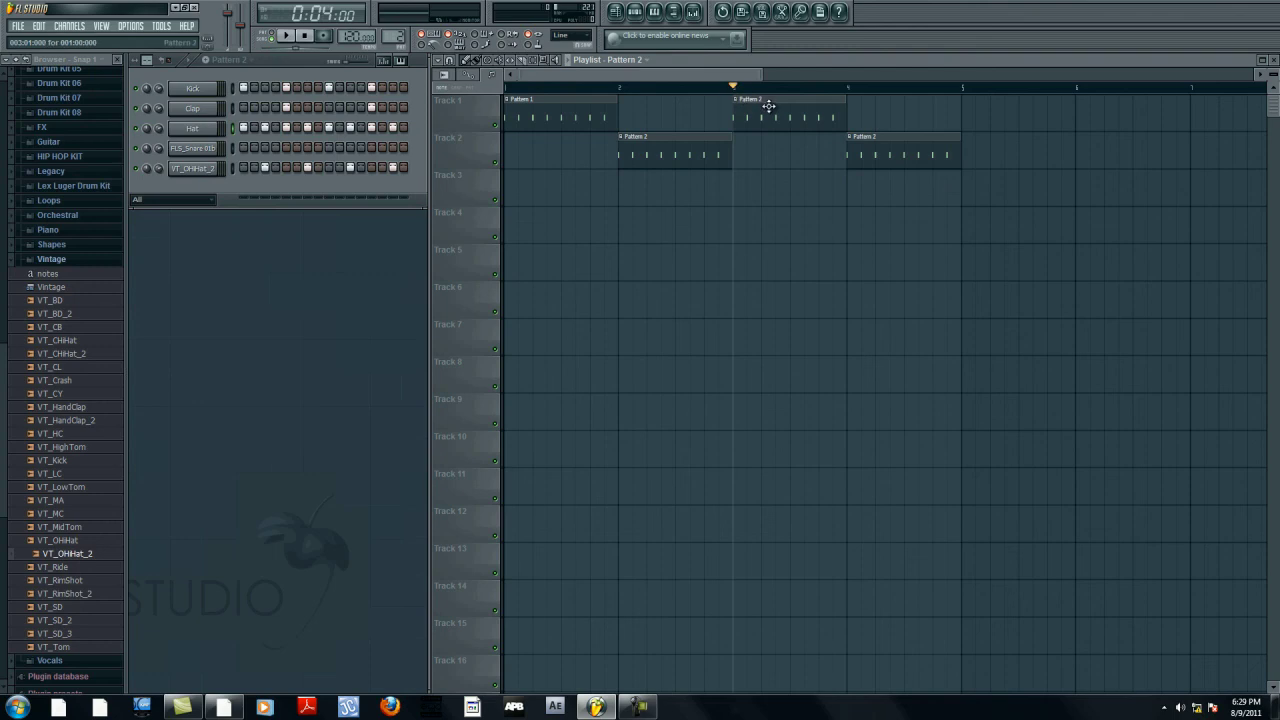
pyautogui.rightClick(765, 104)
pyautogui.click(627, 60)
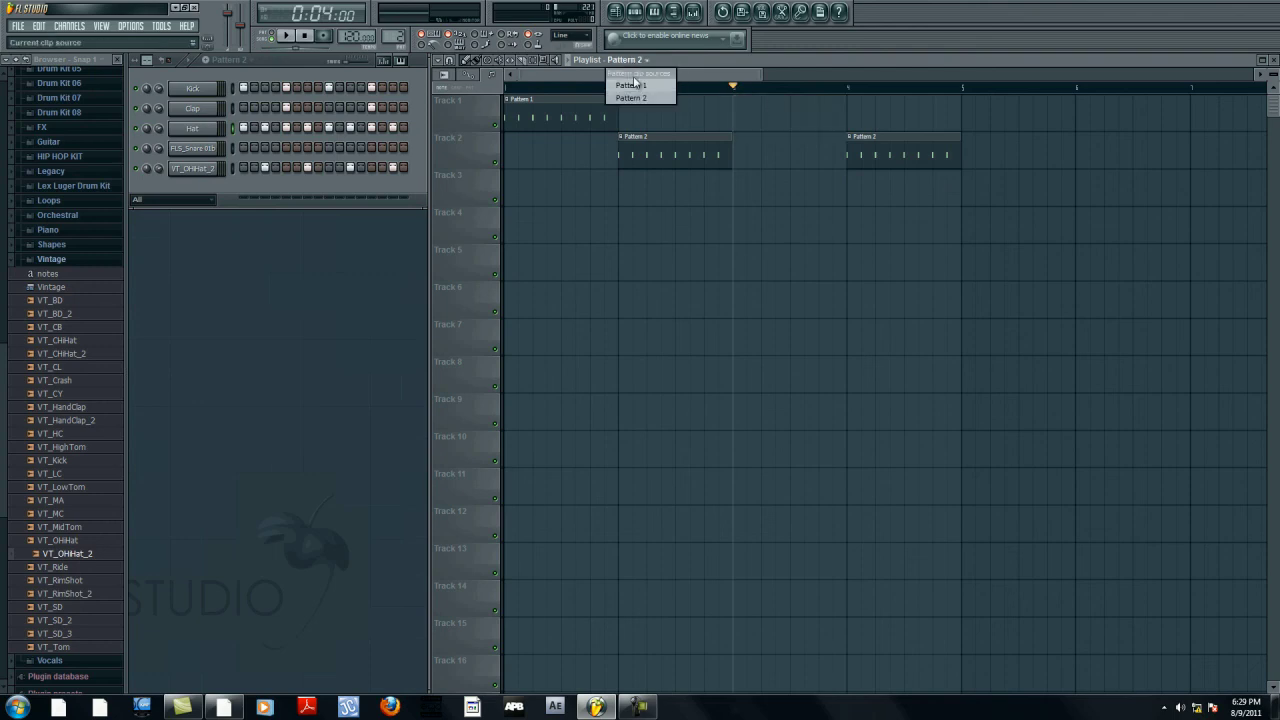
# Step: Place a Pattern 1 clip at bar 3 of Track 1 and play the arrangement back
pyautogui.click(634, 85)
pyautogui.click(738, 112)
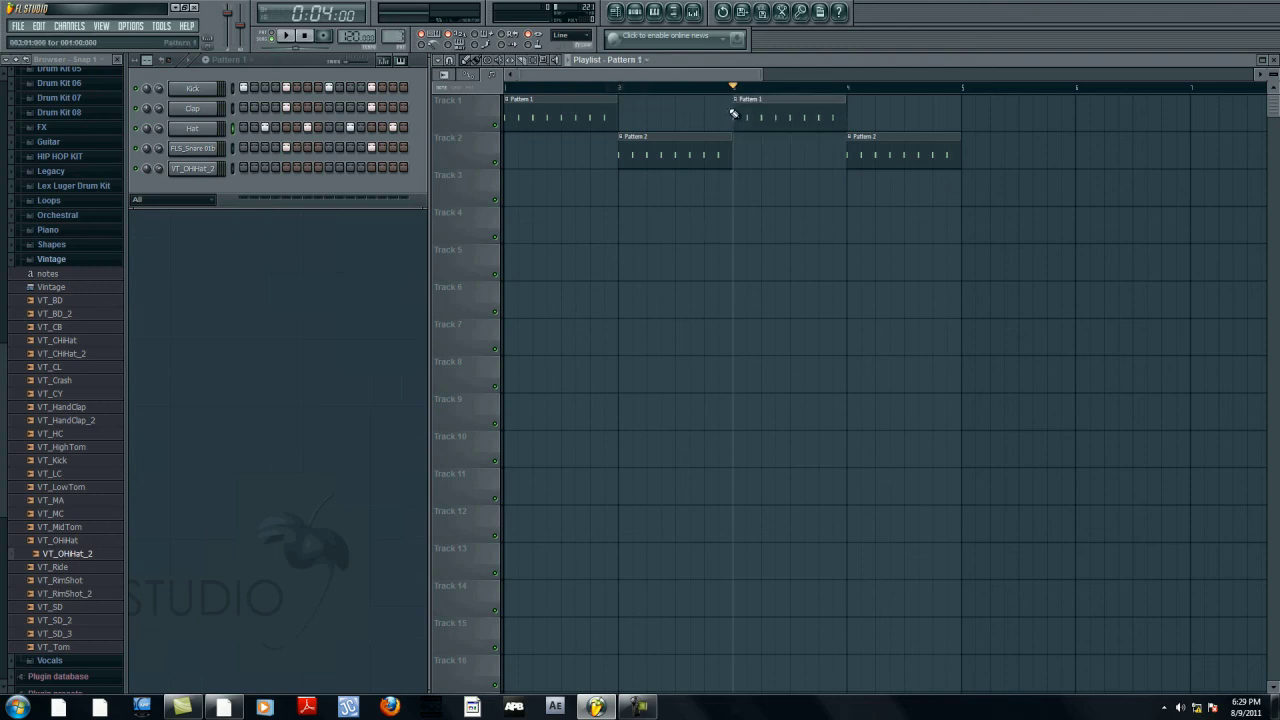
pyautogui.click(568, 90)
pyautogui.press('space')
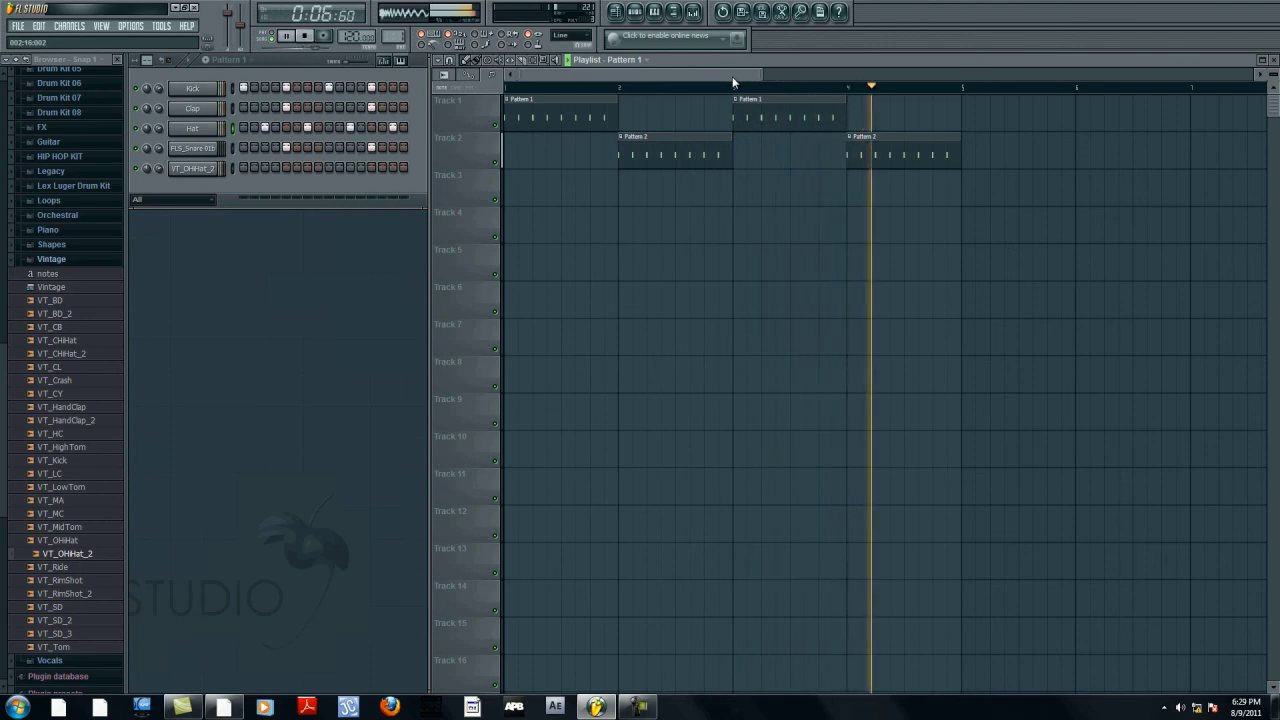
pyautogui.press('space')
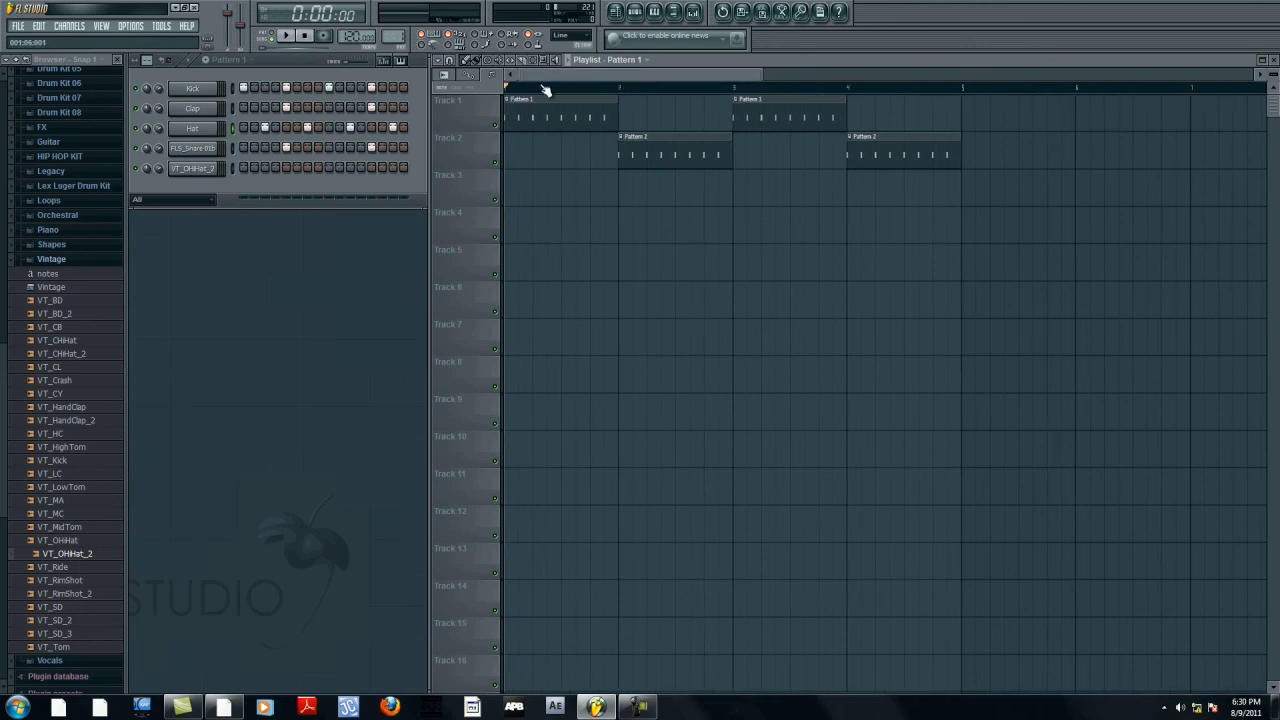
pyautogui.moveTo(618, 90); pyautogui.dragTo(563, 100)
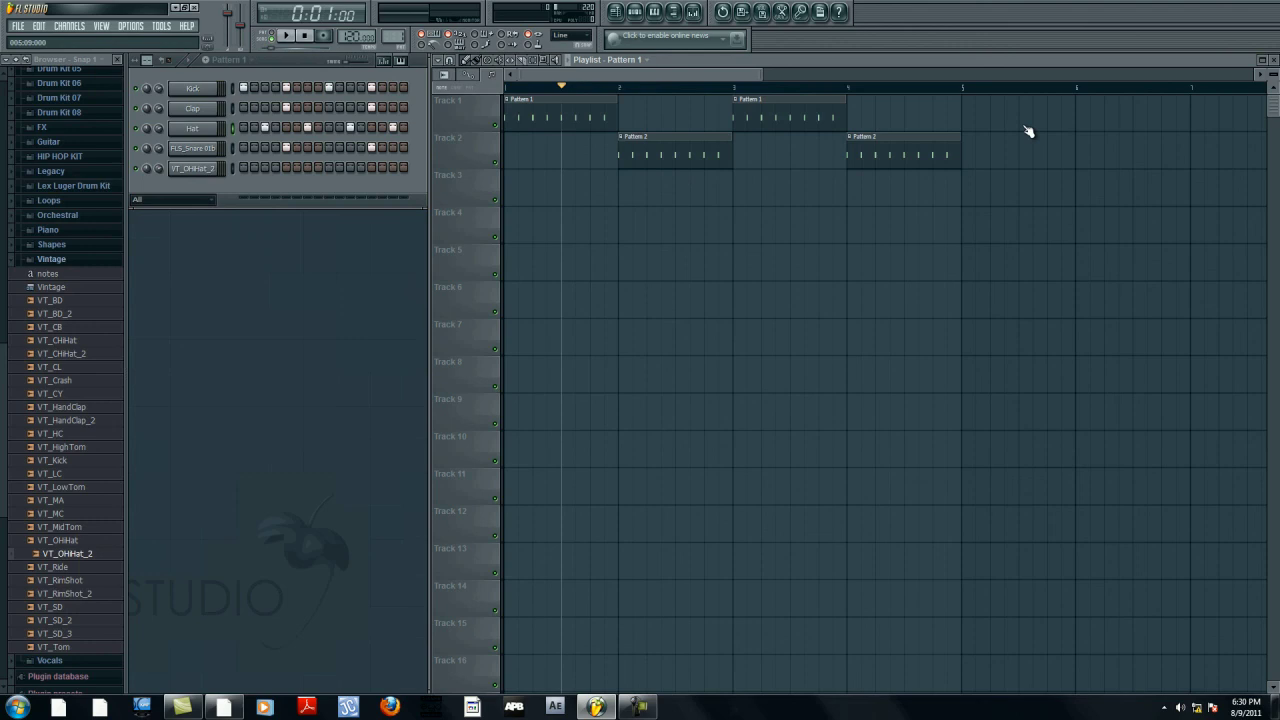
# Step: Add a time marker named 'Loop' at the song start
pyautogui.click(513, 96)
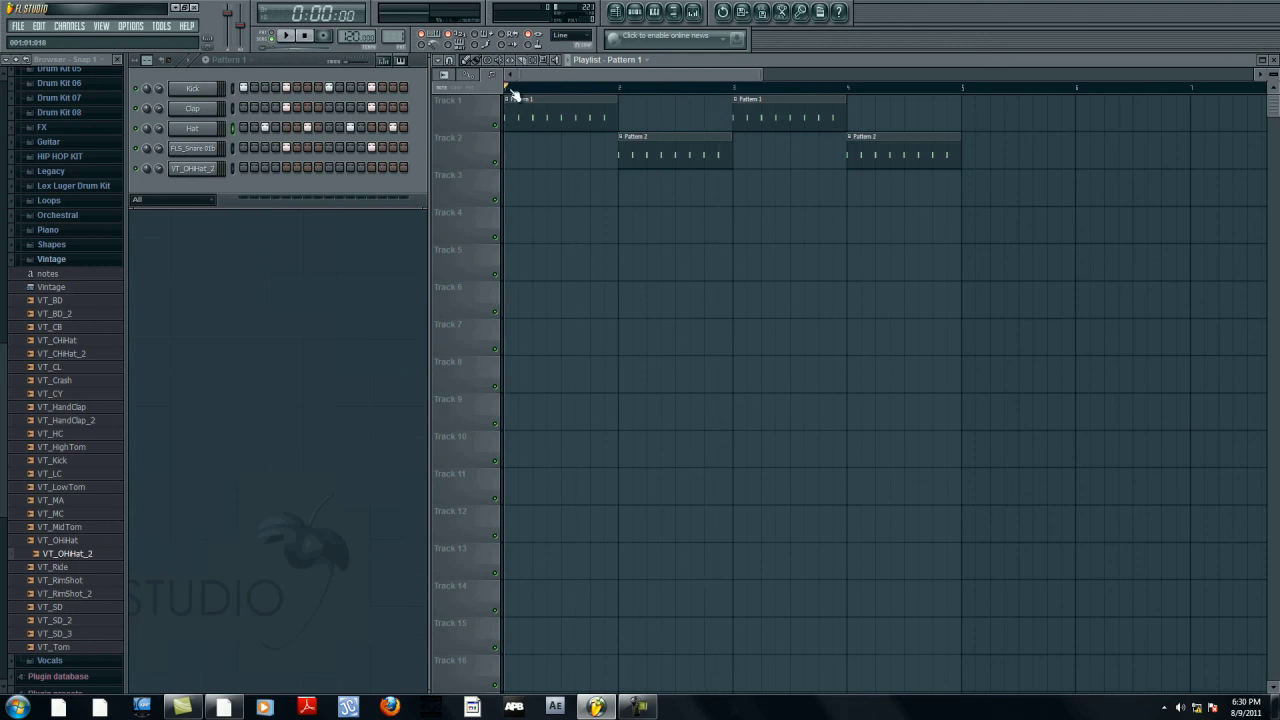
pyautogui.click(438, 61)
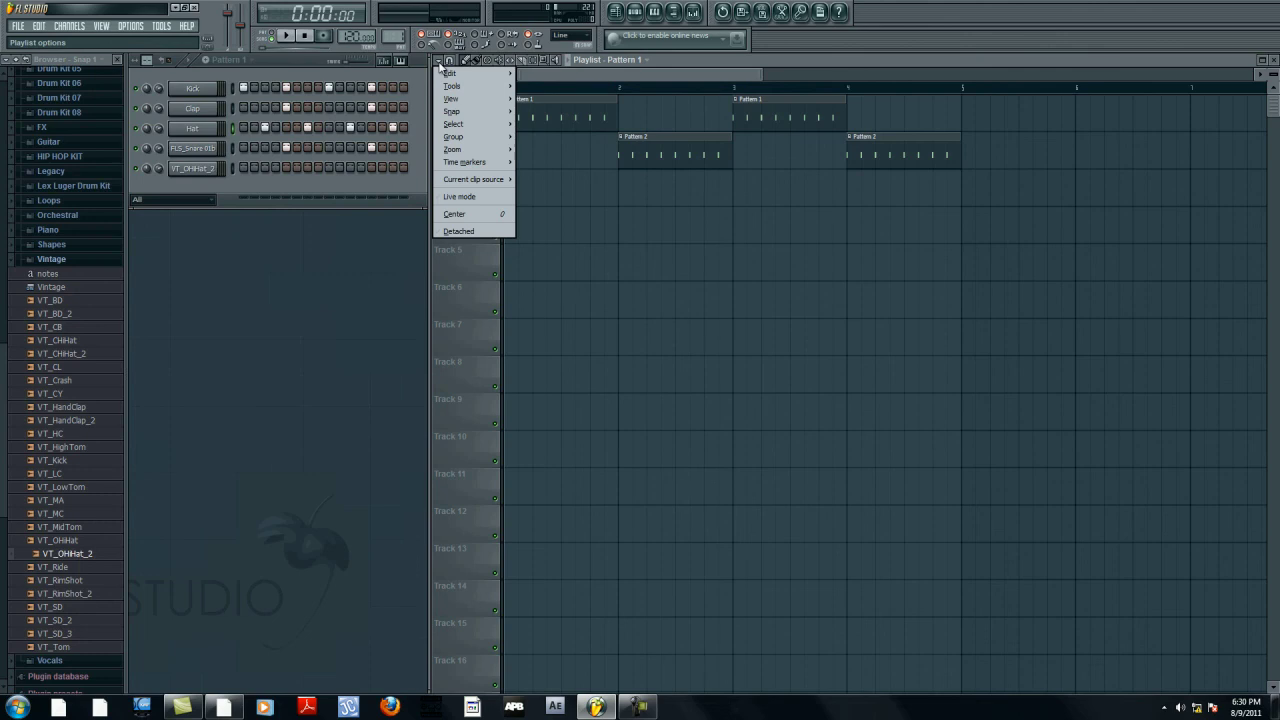
pyautogui.moveTo(480, 168)
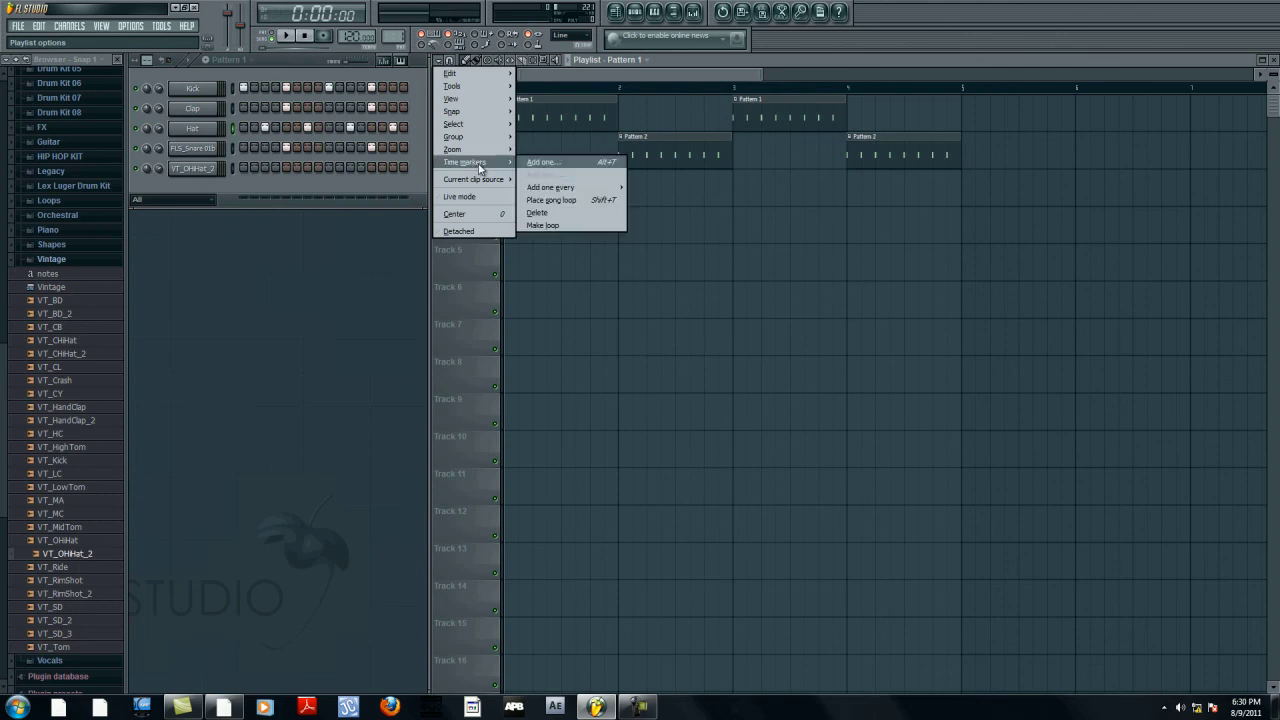
pyautogui.click(545, 163)
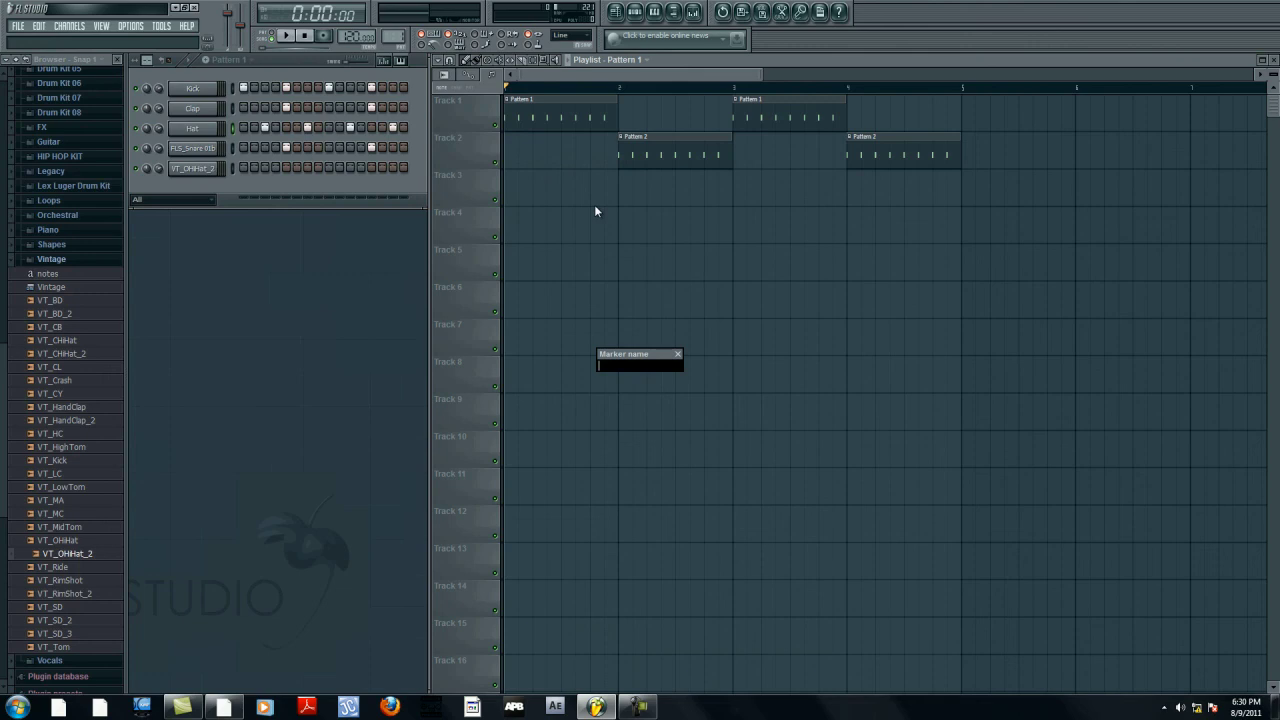
pyautogui.write('Loop')
pyautogui.press('Return')
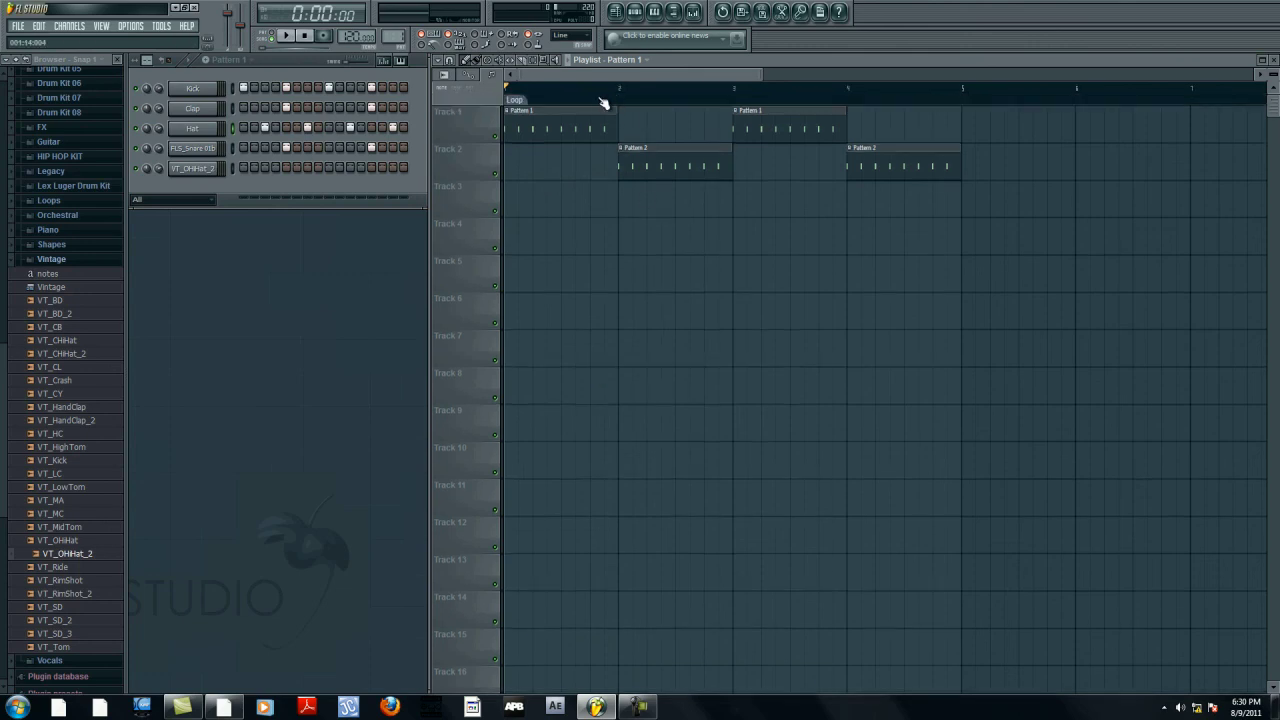
# Step: Rename the Loop marker to 'Introduction'
pyautogui.click(516, 101)
pyautogui.click(516, 101)
pyautogui.rightClick(517, 102)
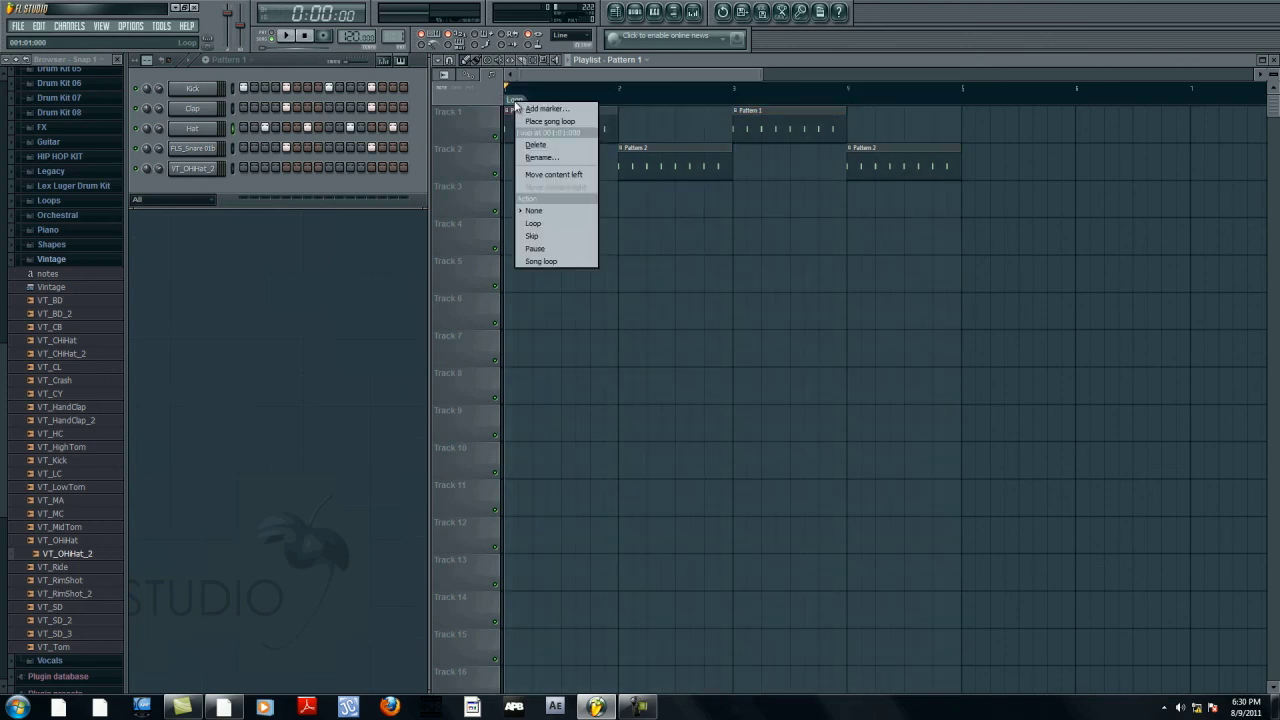
pyautogui.click(556, 157)
pyautogui.write('Int')
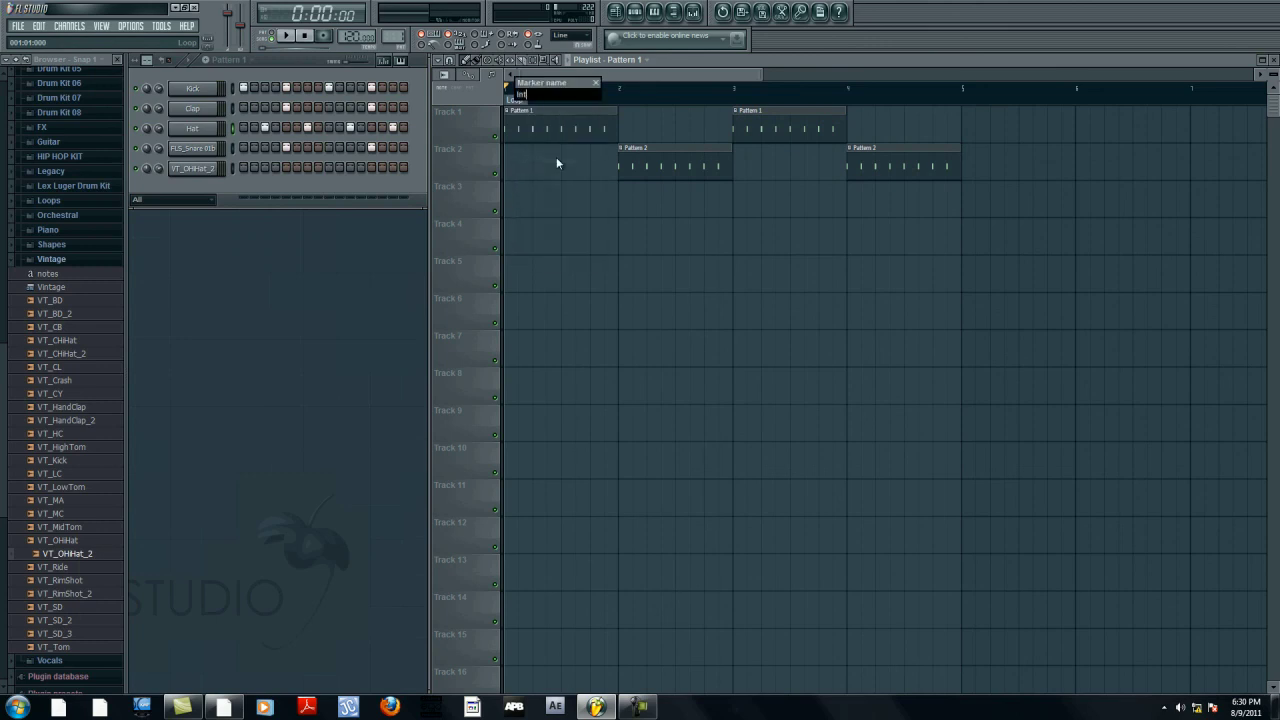
pyautogui.write('roduction')
pyautogui.press('Return')
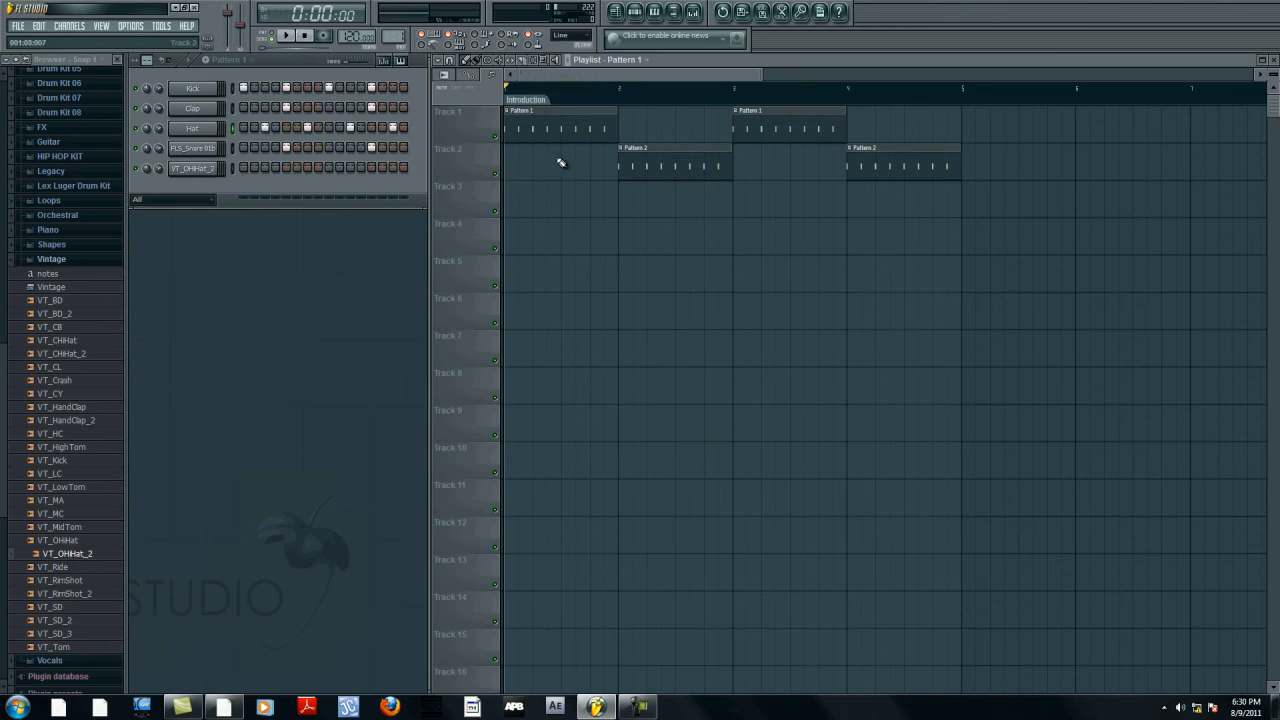
# Step: Place a song loop at bar 2, drag its marker to bar 3, and play to check it
pyautogui.click(624, 103)
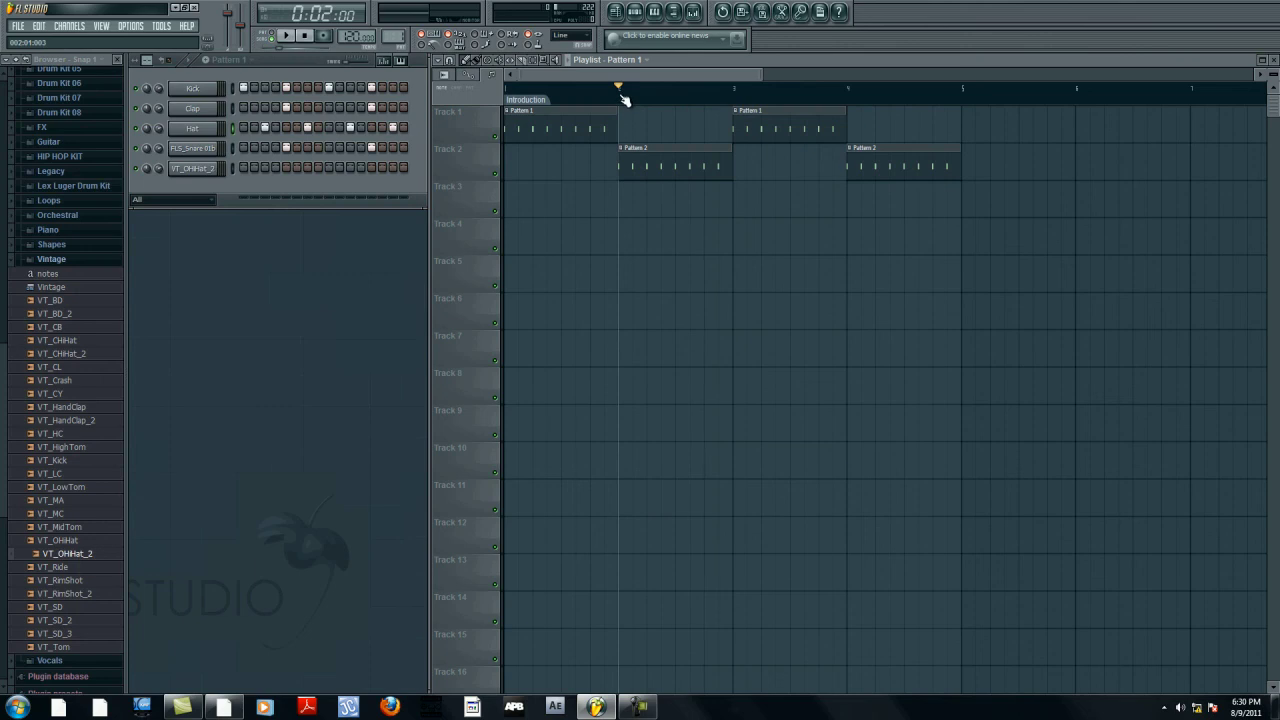
pyautogui.rightClick(624, 103)
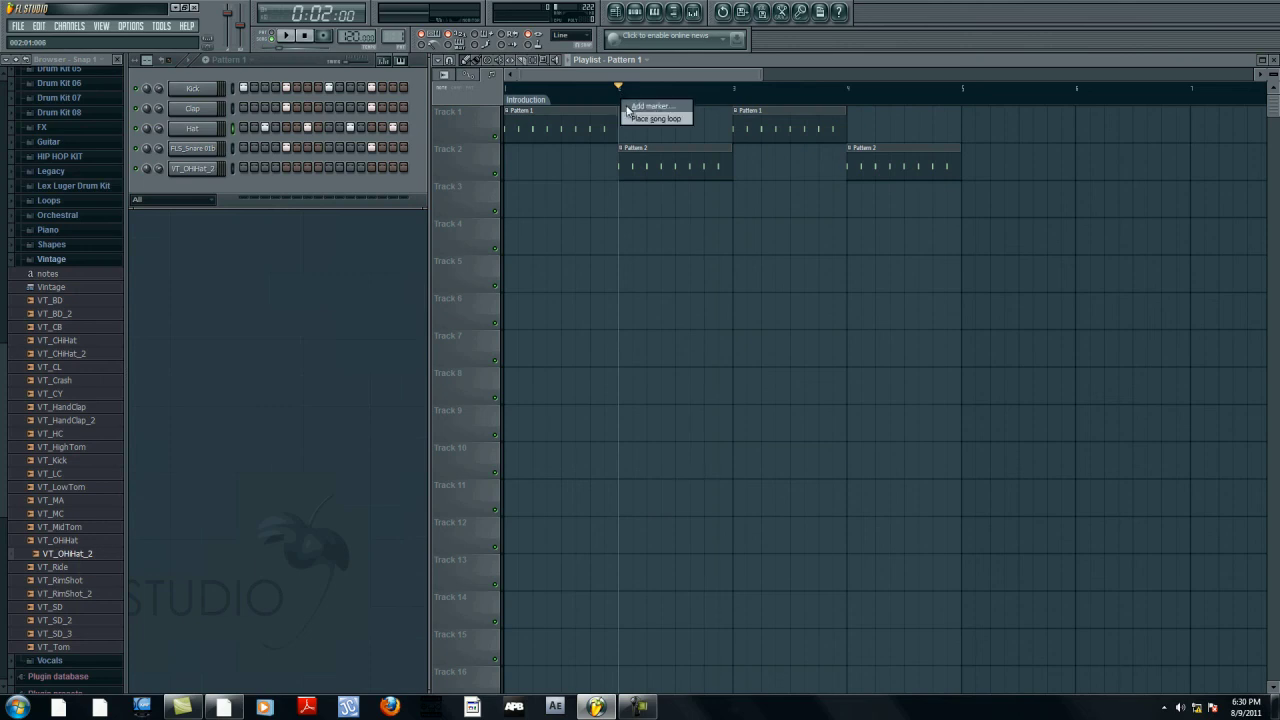
pyautogui.click(648, 121)
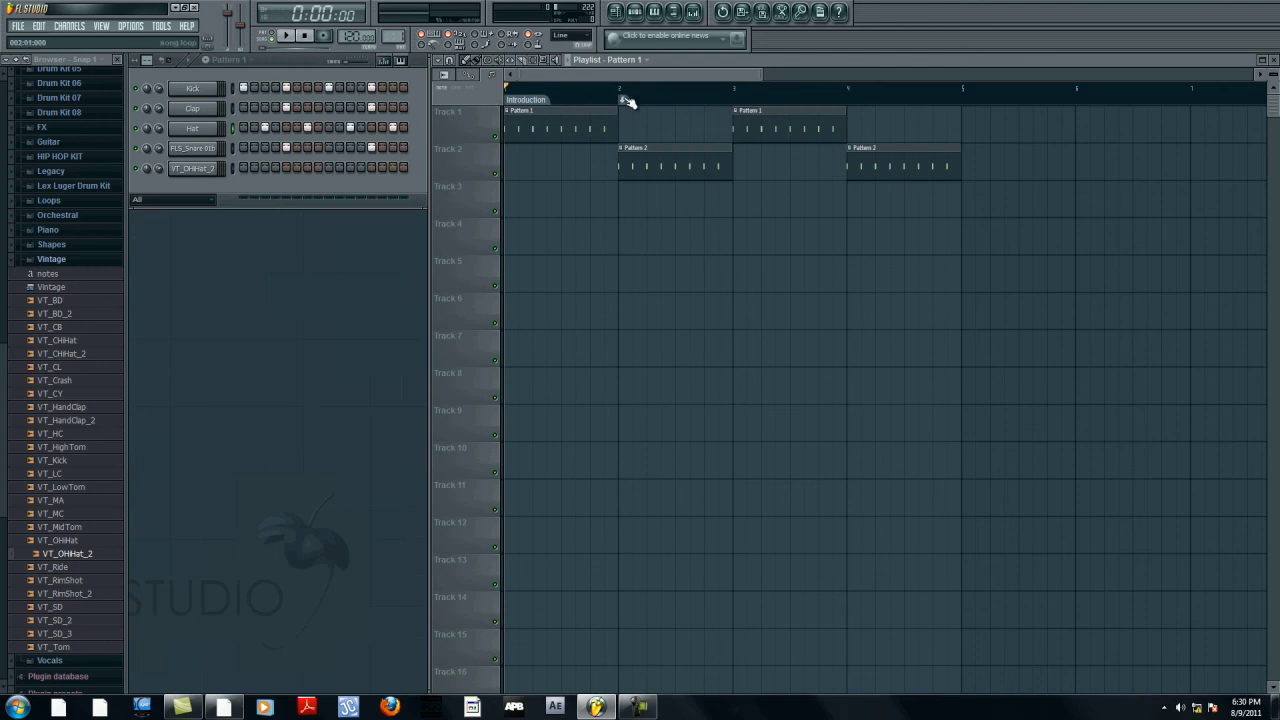
pyautogui.moveTo(621, 99); pyautogui.dragTo(737, 101)
pyautogui.press('space')
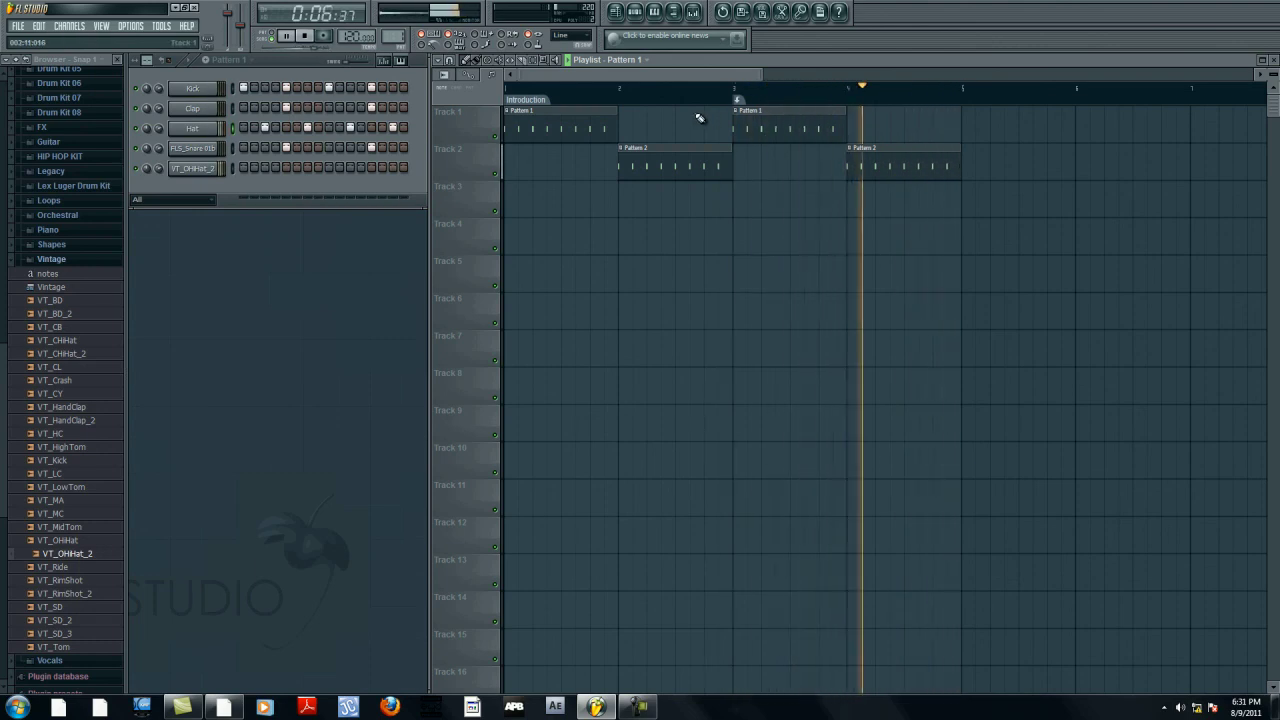
# Step: Stop playback and collapse the browser's Packs folders to the top-level list
pyautogui.press('space')
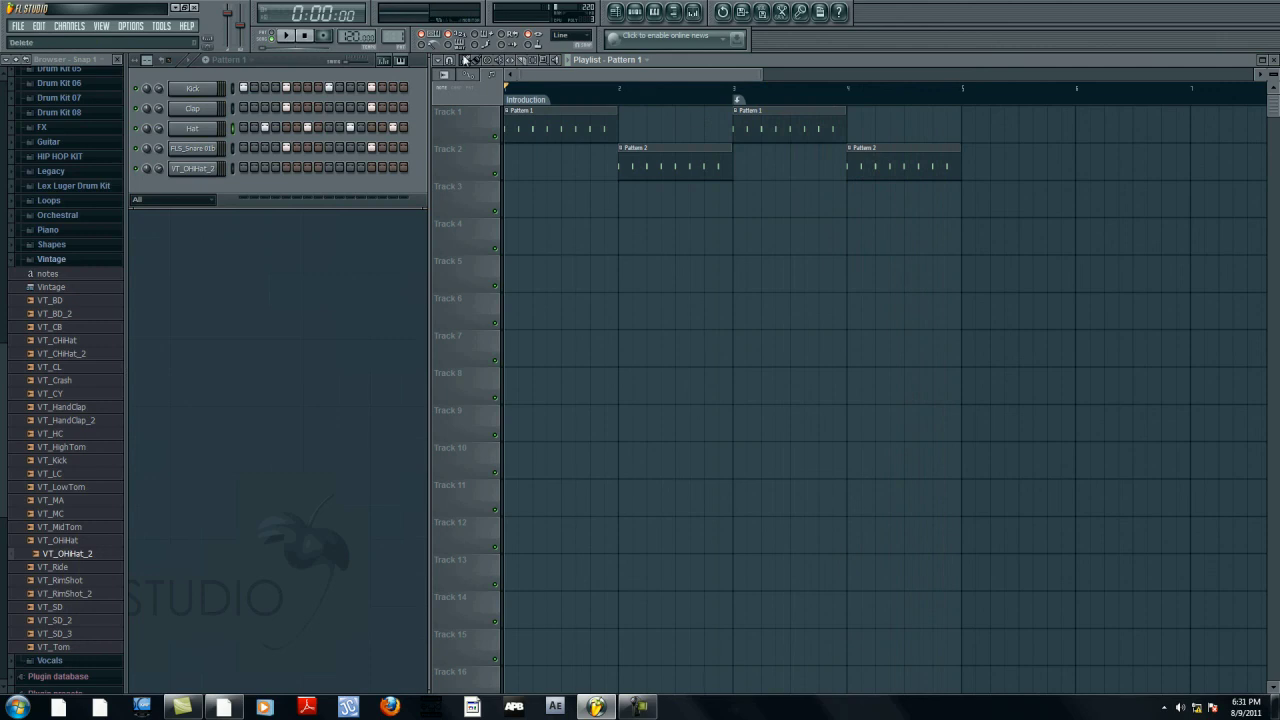
pyautogui.click(40, 80)
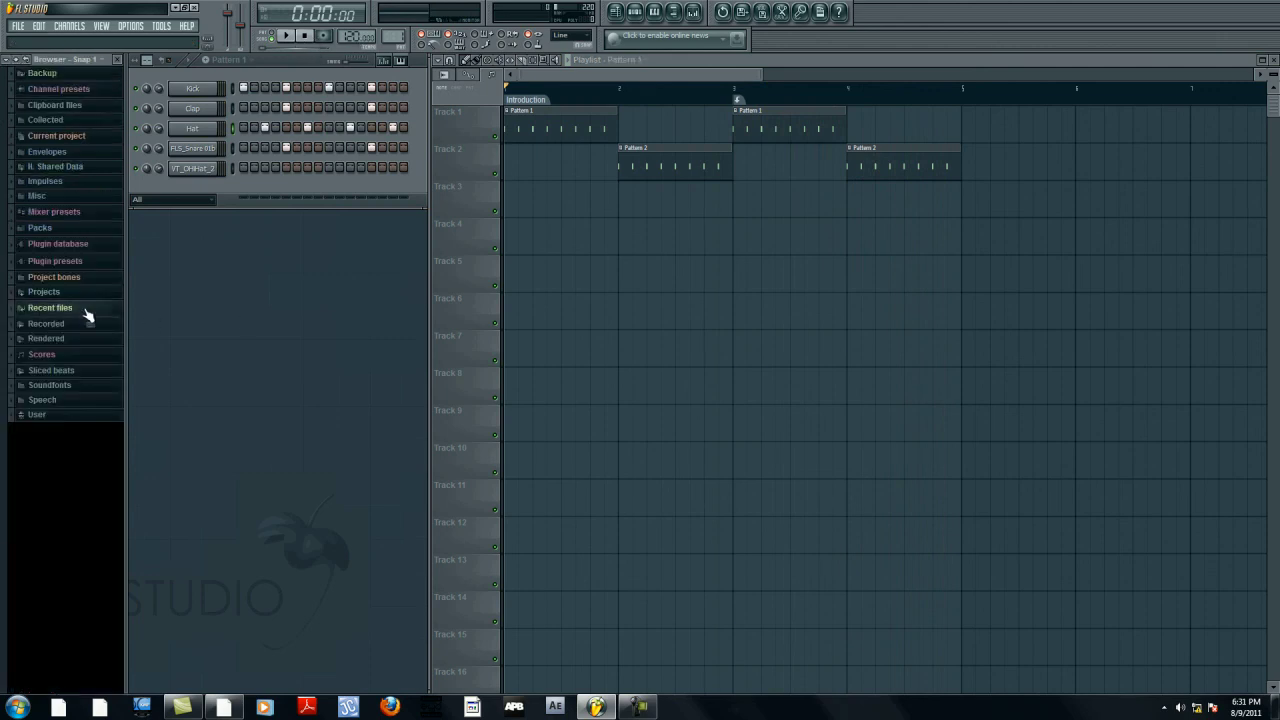